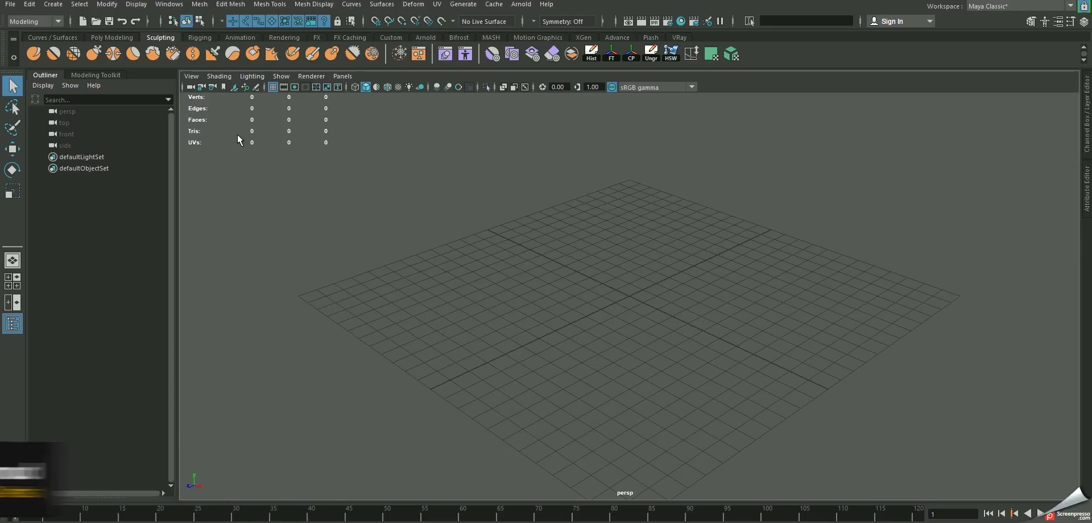
- Create a polygon cylinder from the Poly Modeling shelf
{"action": "left_click", "coordinate": [109, 39]}
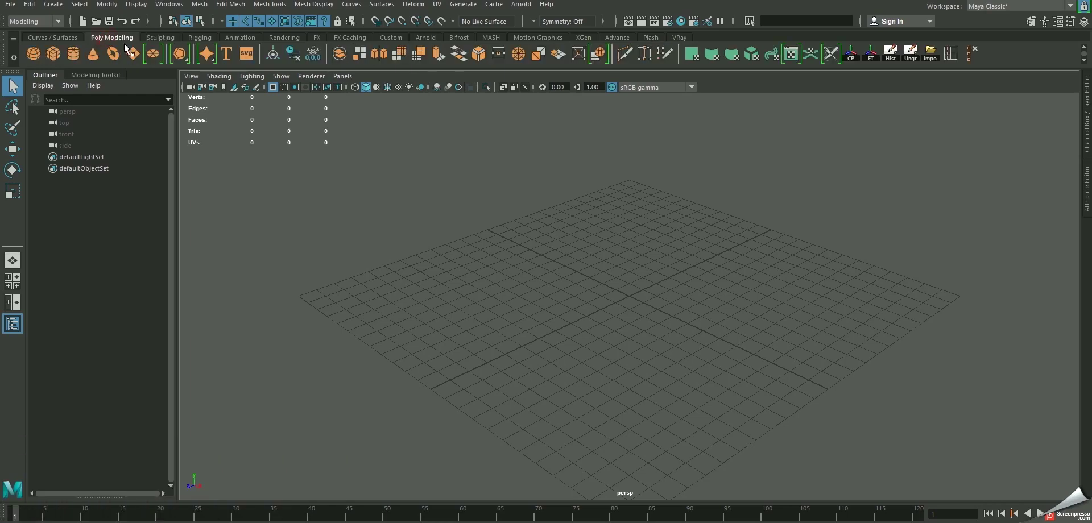
{"action": "left_click", "coordinate": [72, 54]}
{"action": "left_click_drag", "start_coordinate": [596, 283], "coordinate": [575, 246], "text": "alt"}
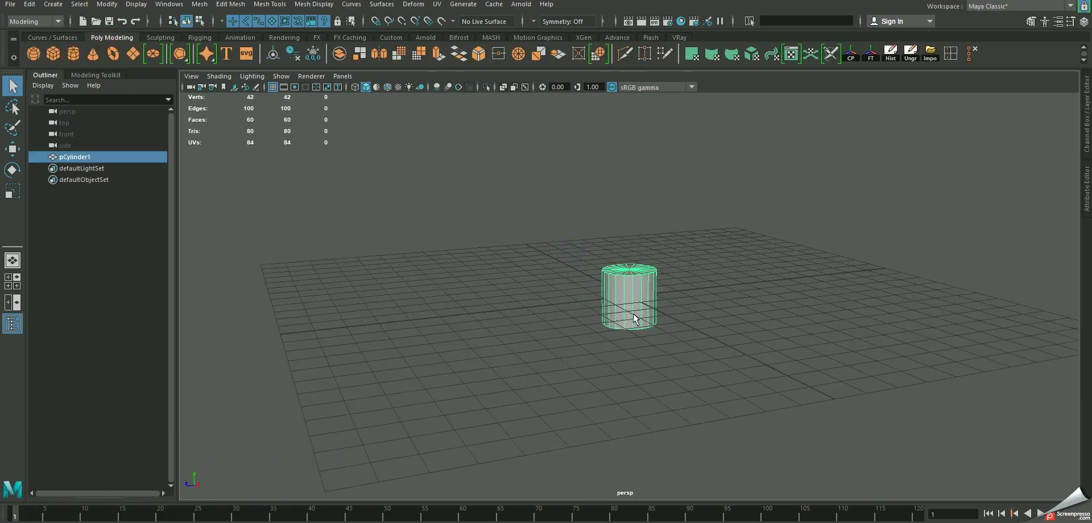
{"action": "left_click_drag", "start_coordinate": [635, 318], "coordinate": [873, 245], "text": "alt"}
- Set polyCylinder1's Subdivisions Axis to 12 in the Channel Box
{"action": "left_click", "coordinate": [1086, 151]}
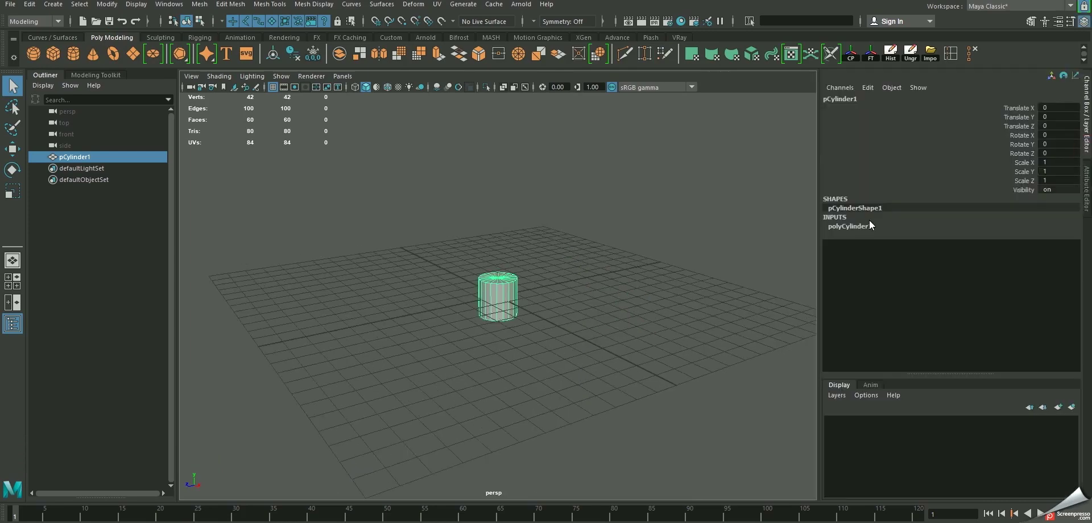
{"action": "left_click", "coordinate": [848, 227]}
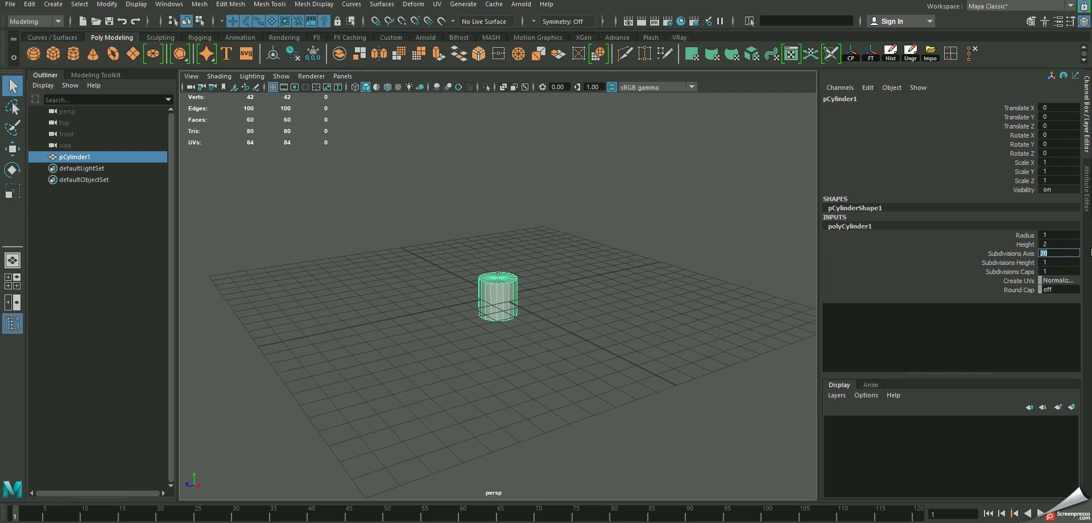
{"action": "type", "text": "12"}
{"action": "key", "text": "Return"}
{"action": "left_click_drag", "start_coordinate": [660, 250], "coordinate": [638, 242], "text": "alt"}
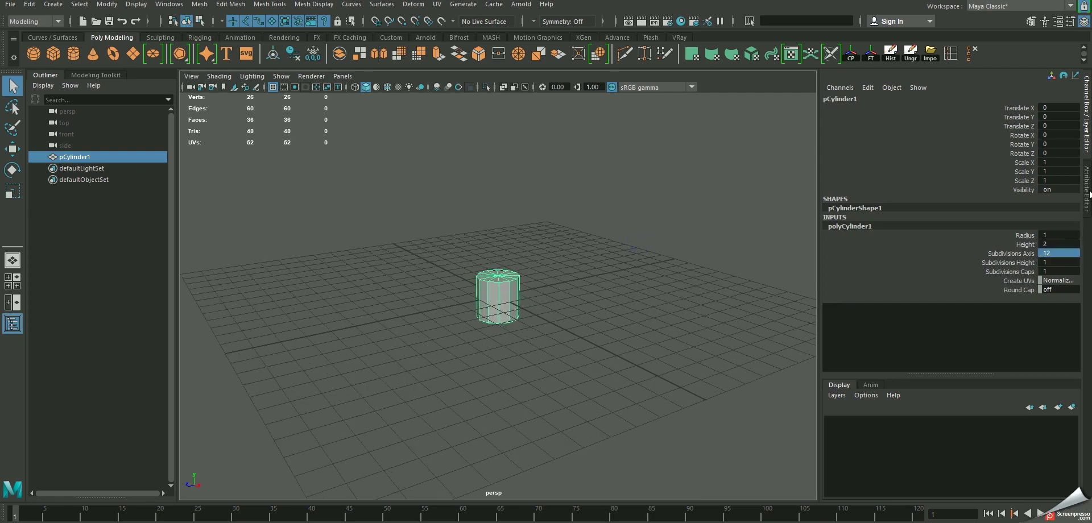
{"action": "left_click", "coordinate": [1085, 149]}
{"action": "key", "text": "r"}
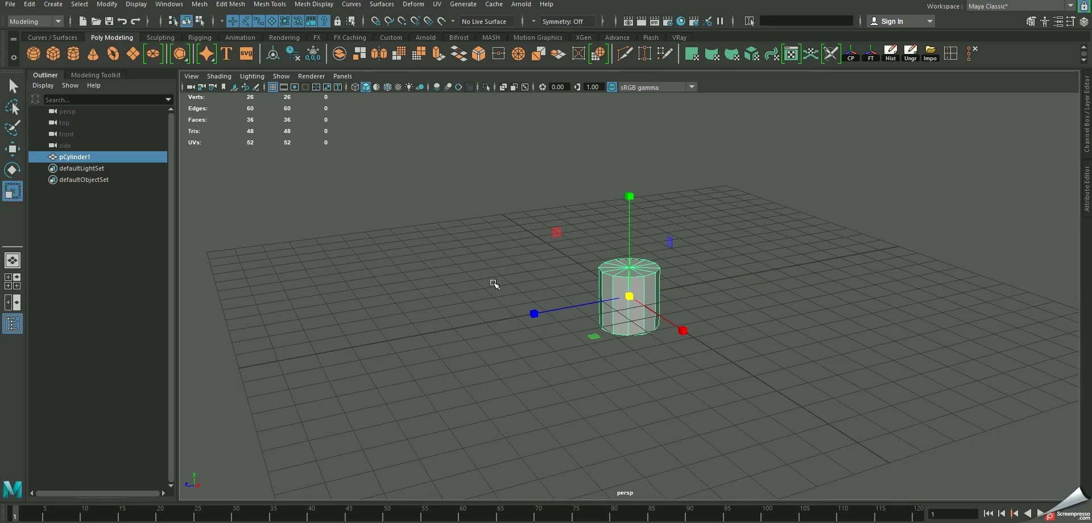
- Stretch the cylinder much taller along Y and raise it upward
{"action": "left_click_drag", "start_coordinate": [630, 198], "coordinate": [651, 233]}
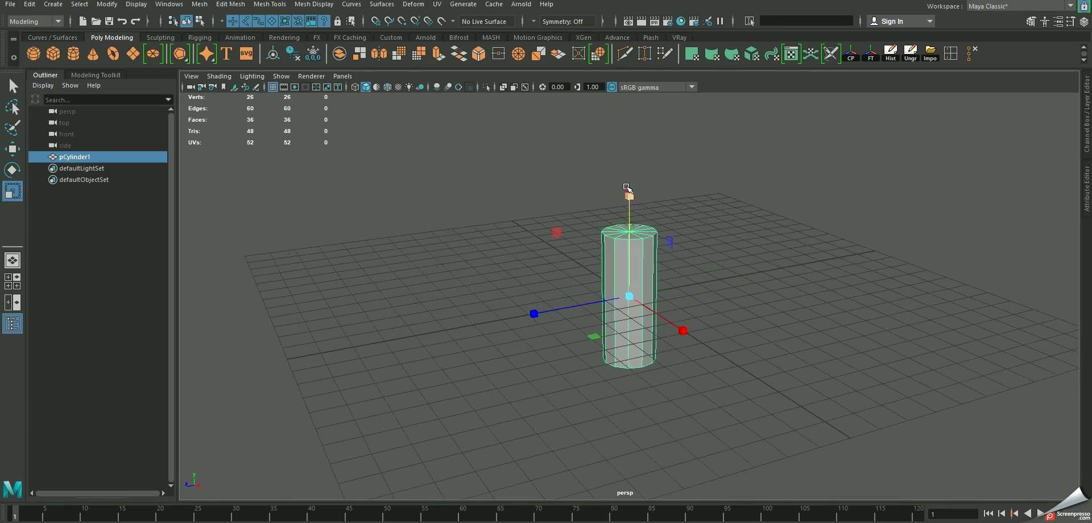
{"action": "mouse_move", "coordinate": [626, 188]}
{"action": "left_mouse_down"}
{"action": "mouse_move", "coordinate": [629, 170]}
{"action": "mouse_move", "coordinate": [633, 226]}
{"action": "mouse_move", "coordinate": [675, 336]}
{"action": "mouse_move", "coordinate": [629, 234]}
{"action": "left_mouse_up"}
{"action": "key", "text": "w"}
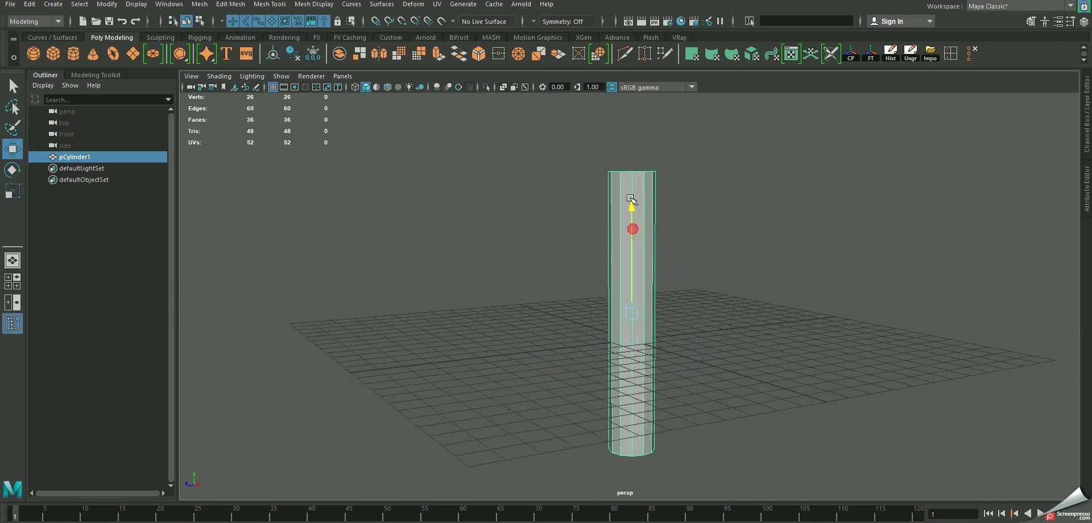
{"action": "mouse_move", "coordinate": [630, 199]}
{"action": "left_mouse_down"}
{"action": "mouse_move", "coordinate": [631, 152]}
{"action": "mouse_move", "coordinate": [681, 257]}
{"action": "left_mouse_up"}
- Scale the column thinner in X and Z and lift it higher above the grid
{"action": "key", "text": "r"}
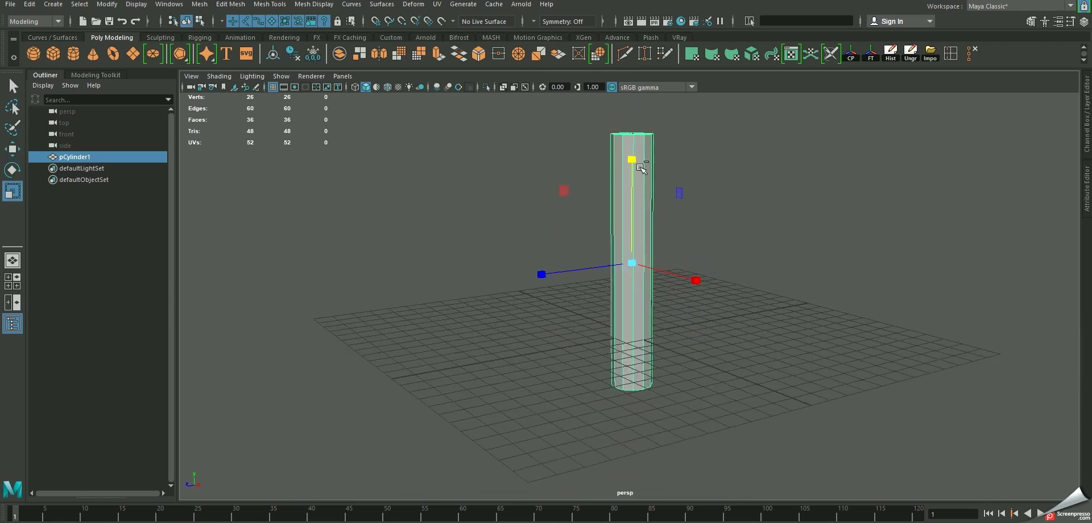
{"action": "mouse_move", "coordinate": [632, 159]}
{"action": "left_mouse_down", "text": "ctrl"}
{"action": "mouse_move", "coordinate": [653, 195]}
{"action": "mouse_move", "coordinate": [639, 236]}
{"action": "left_mouse_up", "text": "ctrl"}
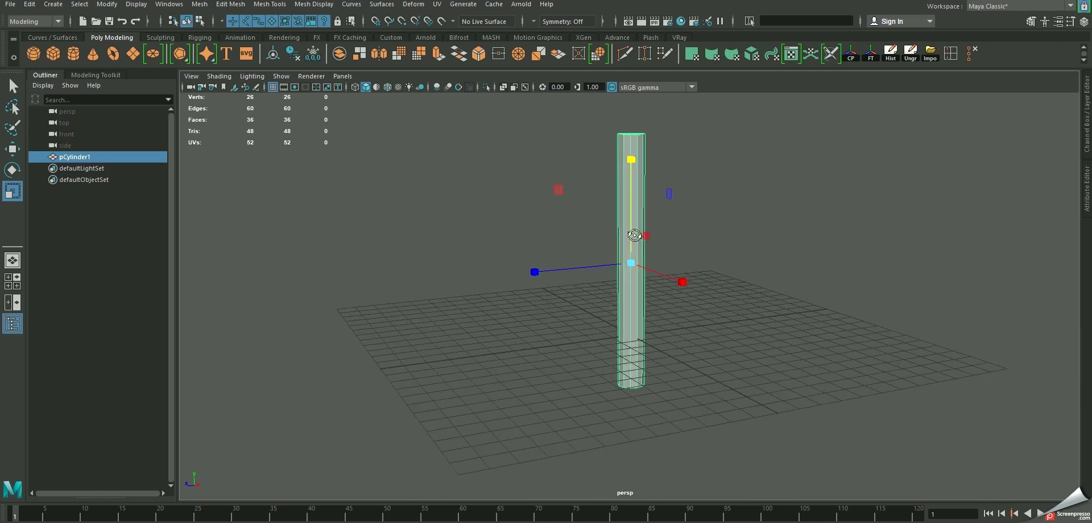
{"action": "key", "text": "w"}
{"action": "mouse_move", "coordinate": [630, 163]}
{"action": "left_mouse_down"}
{"action": "mouse_move", "coordinate": [630, 124]}
{"action": "mouse_move", "coordinate": [640, 263]}
{"action": "mouse_move", "coordinate": [636, 176]}
{"action": "mouse_move", "coordinate": [632, 320]}
{"action": "left_mouse_up"}
{"action": "scroll", "coordinate": [639, 160], "scroll_direction": "up", "scroll_amount": 3}
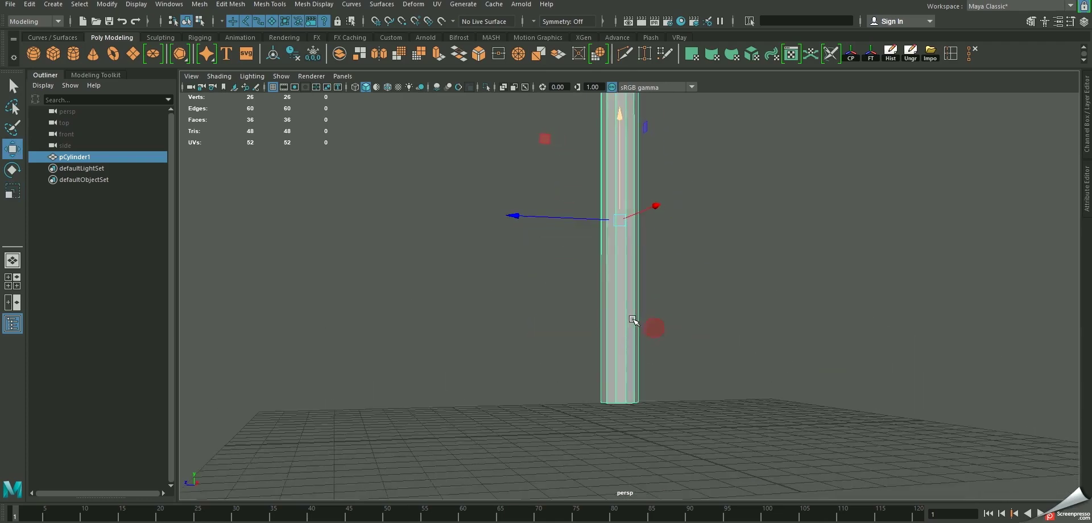
- Select only the column's bottom cap faces in Face mode
{"action": "right_click_drag", "start_coordinate": [615, 276], "coordinate": [614, 292]}
{"action": "left_click_drag", "start_coordinate": [699, 358], "coordinate": [475, 485]}
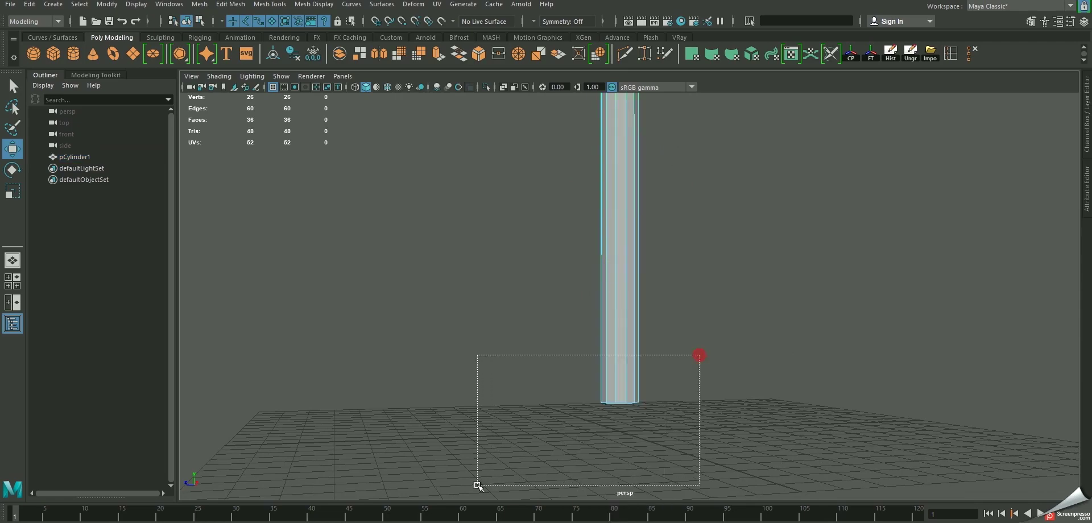
{"action": "left_click_drag", "start_coordinate": [551, 302], "coordinate": [810, 337], "text": "ctrl"}
{"action": "mouse_move", "coordinate": [617, 285]}
{"action": "left_mouse_down", "text": "alt"}
{"action": "mouse_move", "coordinate": [613, 321]}
{"action": "mouse_move", "coordinate": [629, 314]}
{"action": "left_mouse_up", "text": "alt"}
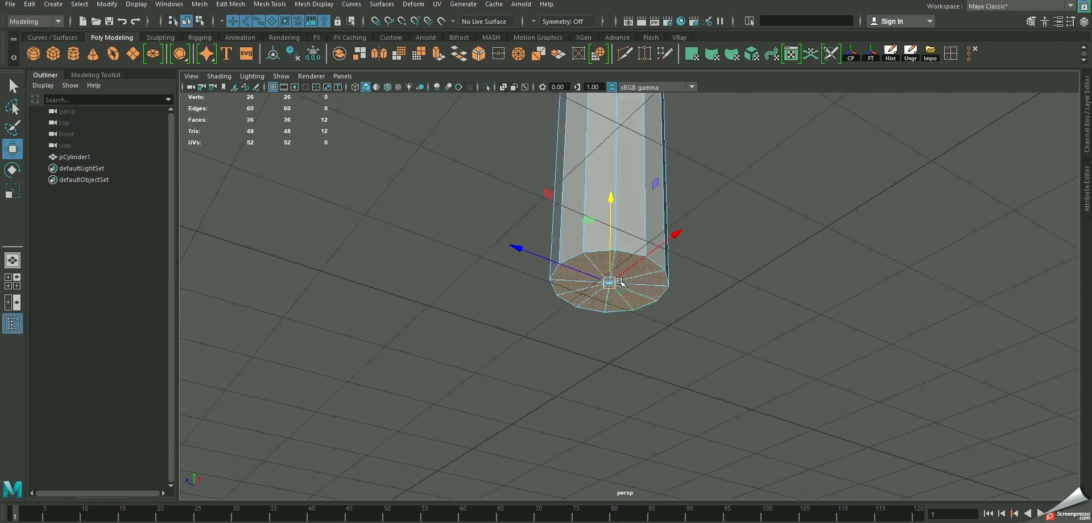
{"action": "left_click_drag", "start_coordinate": [621, 283], "coordinate": [601, 271], "text": "alt"}
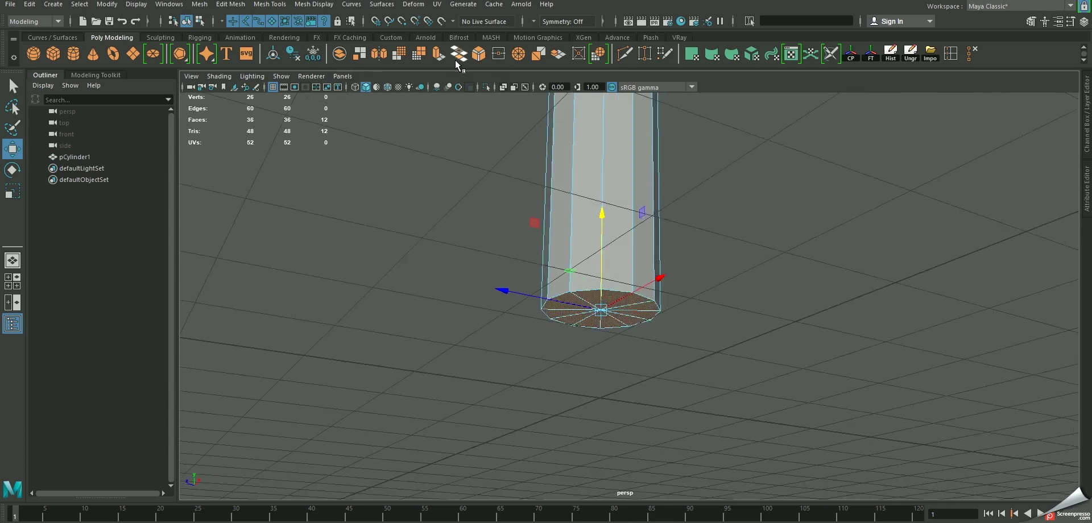
- Extrude the bottom cap and pull it down about 1.6 units
{"action": "left_click", "coordinate": [438, 55]}
{"action": "key", "text": "ctrl+e"}
{"action": "left_click_drag", "start_coordinate": [664, 303], "coordinate": [632, 344], "text": "alt"}
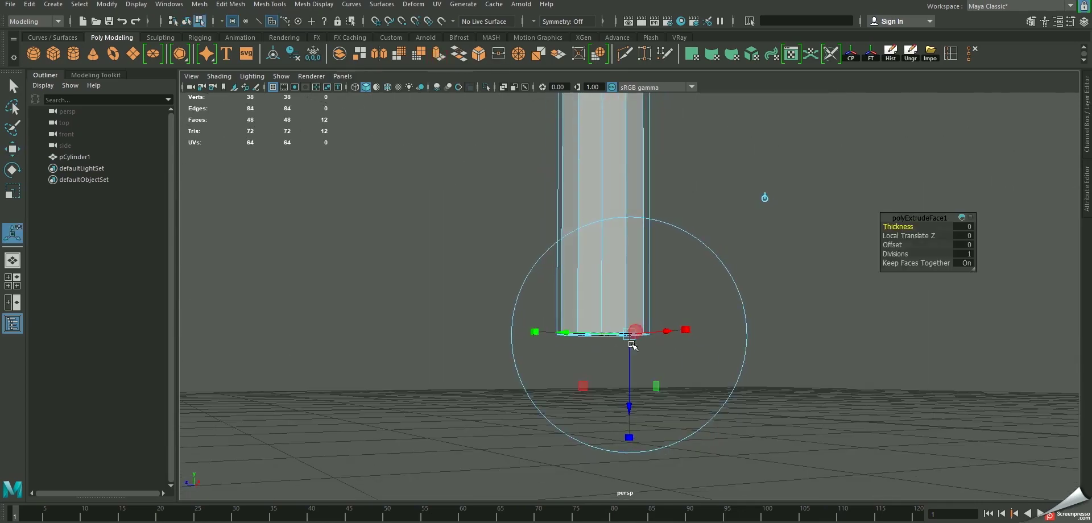
{"action": "left_click_drag", "start_coordinate": [633, 394], "coordinate": [625, 499]}
{"action": "mouse_move", "coordinate": [694, 394]}
{"action": "left_mouse_down", "text": "alt"}
{"action": "mouse_move", "coordinate": [656, 360]}
{"action": "mouse_move", "coordinate": [640, 411]}
{"action": "left_mouse_up", "text": "alt"}
{"action": "left_click_drag", "start_coordinate": [627, 449], "coordinate": [626, 447]}
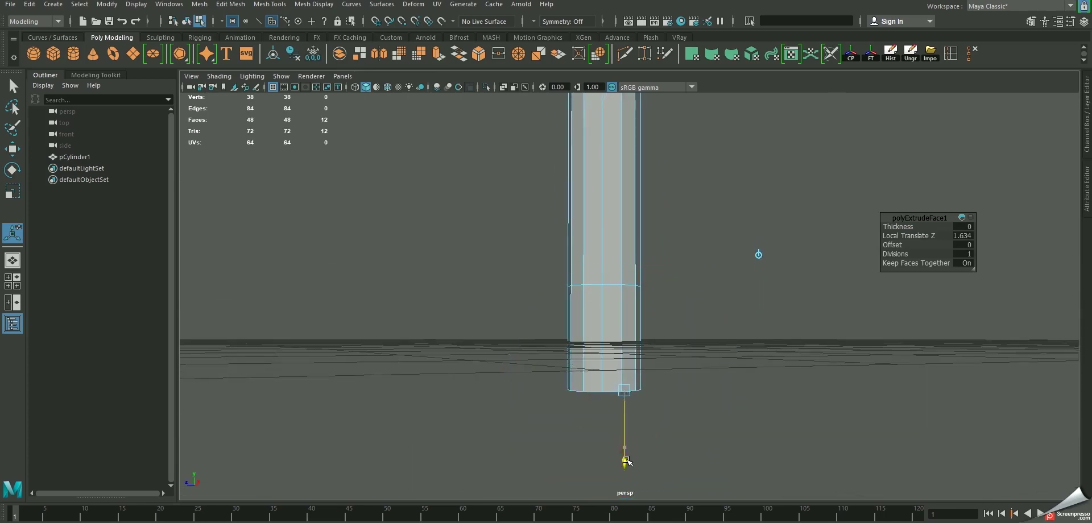
{"action": "left_click_drag", "start_coordinate": [638, 341], "coordinate": [649, 337], "text": "alt"}
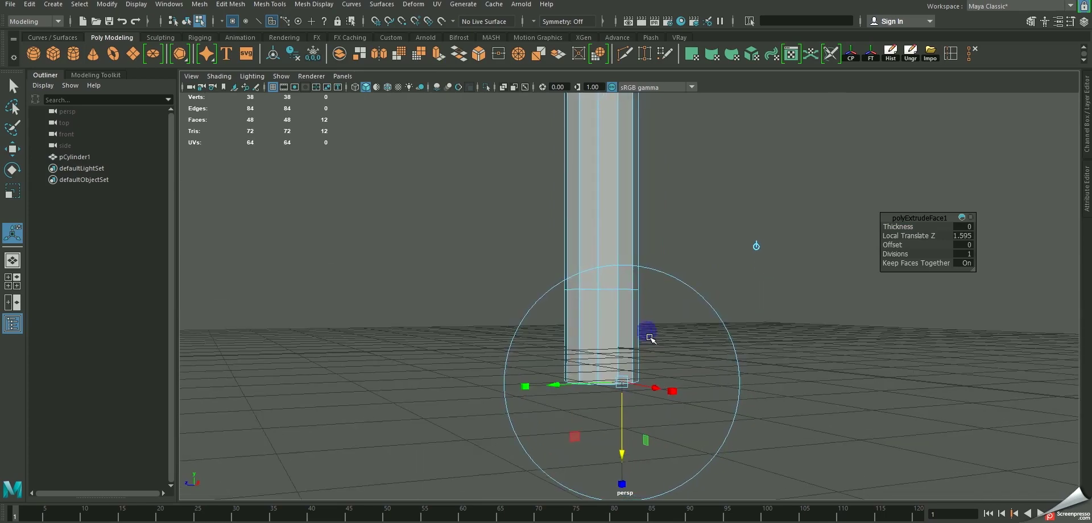
- Scale the extruded base faces down to a point to form the pencil tip
{"action": "left_click", "coordinate": [12, 190]}
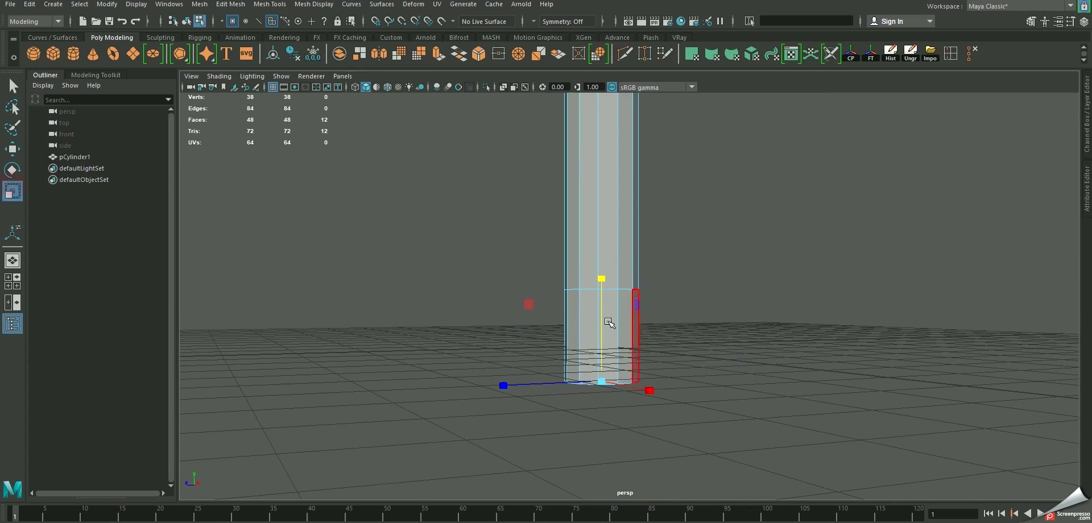
{"action": "left_click_drag", "start_coordinate": [601, 381], "coordinate": [553, 371]}
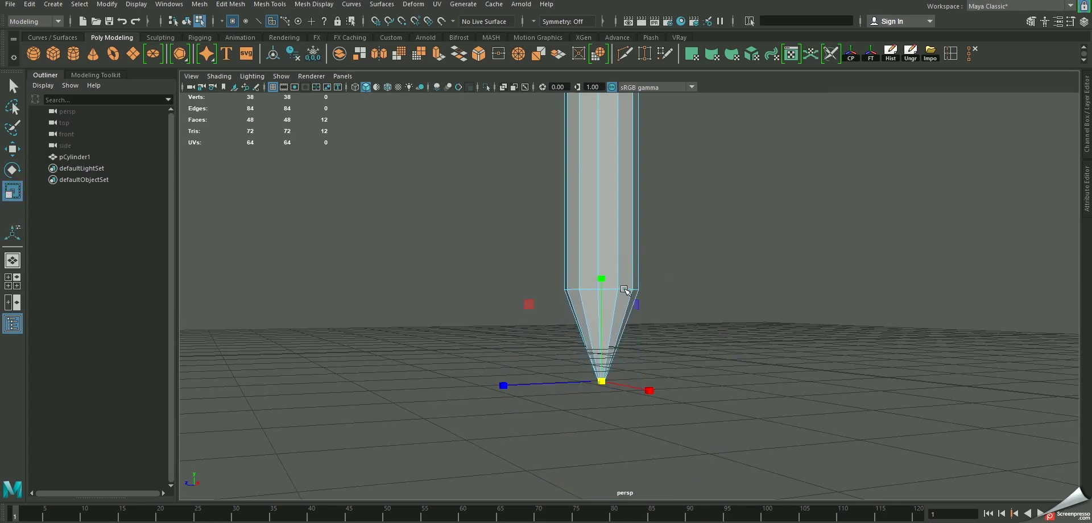
{"action": "mouse_move", "coordinate": [554, 372]}
{"action": "right_mouse_down", "text": "alt"}
{"action": "mouse_move", "coordinate": [536, 305]}
{"action": "mouse_move", "coordinate": [575, 261]}
{"action": "right_mouse_up", "text": "alt"}
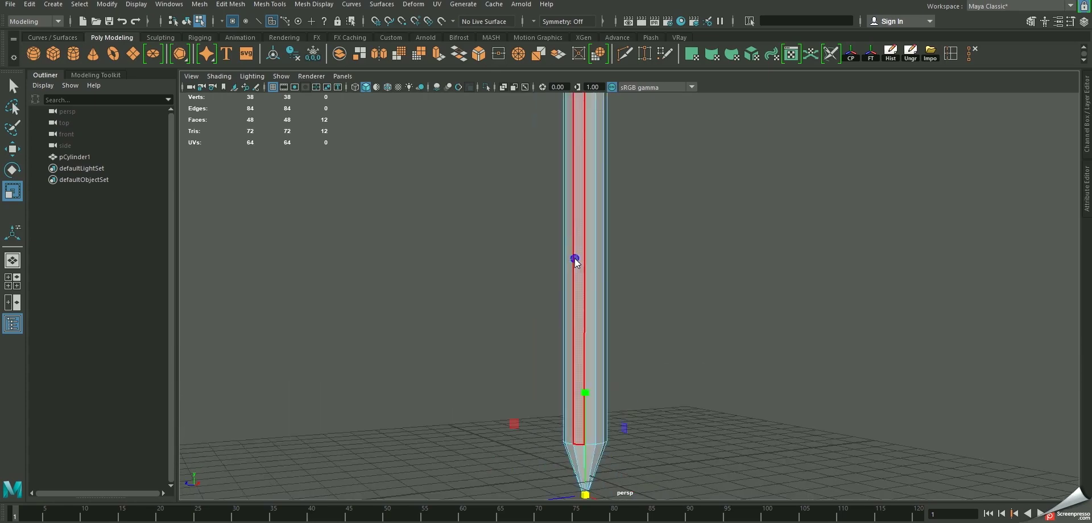
{"action": "key", "text": "F8"}
{"action": "scroll", "coordinate": [574, 262], "scroll_direction": "down", "scroll_amount": 3}
{"action": "left_click", "coordinate": [598, 162]}
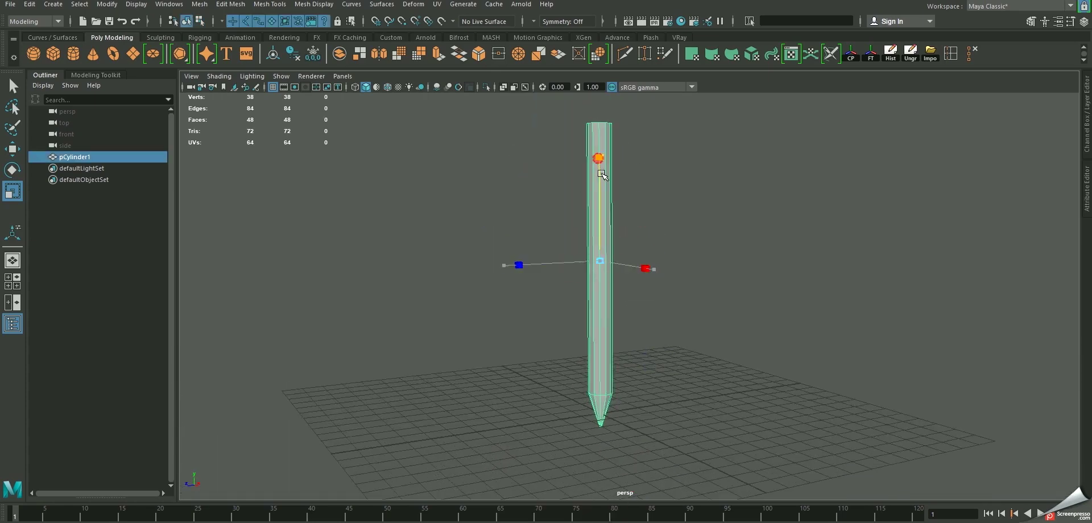
- Insert two edge loops near the top of the pencil body with Insert Edge Loop Tool
{"action": "middle_click_drag", "start_coordinate": [610, 194], "coordinate": [607, 276], "text": "alt"}
{"action": "scroll", "coordinate": [653, 358], "scroll_direction": "up", "scroll_amount": 2}
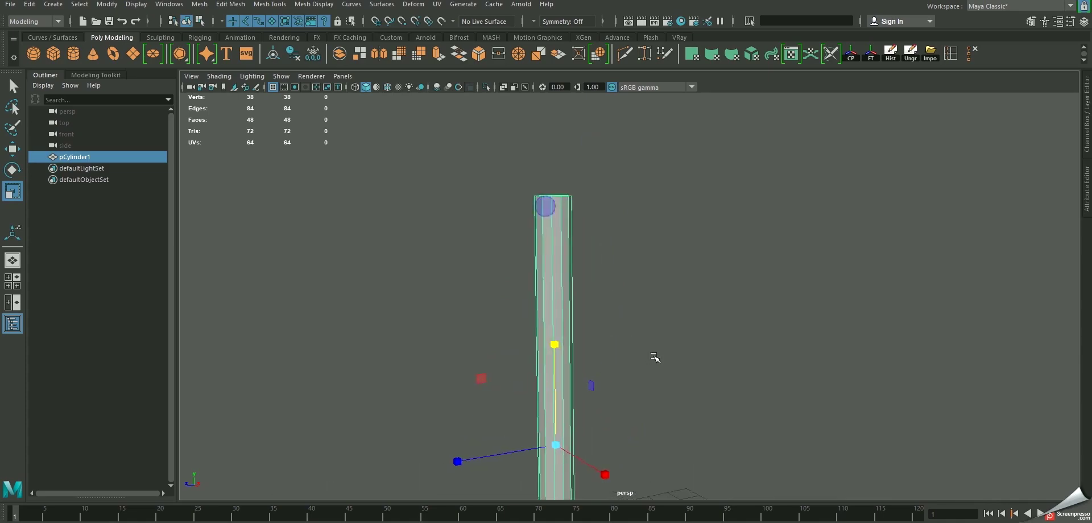
{"action": "scroll", "coordinate": [565, 224], "scroll_direction": "up", "scroll_amount": 2}
{"action": "scroll", "coordinate": [595, 285], "scroll_direction": "up", "scroll_amount": 2}
{"action": "scroll", "coordinate": [567, 253], "scroll_direction": "up", "scroll_amount": 1}
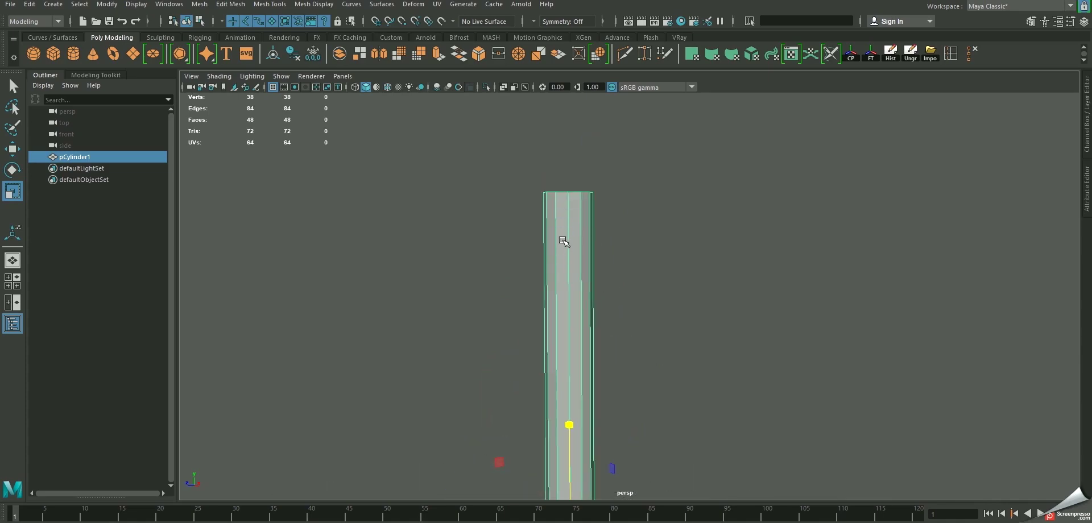
{"action": "right_click_drag", "start_coordinate": [567, 215], "coordinate": [524, 240], "text": "shift"}
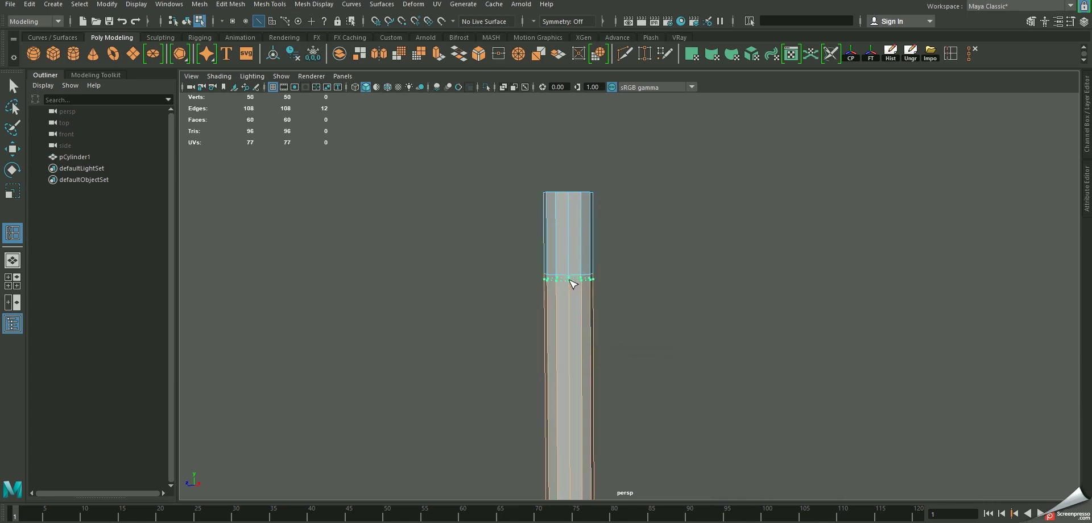
{"action": "left_click", "coordinate": [585, 238]}
{"action": "scroll", "coordinate": [568, 229], "scroll_direction": "up", "scroll_amount": 3}
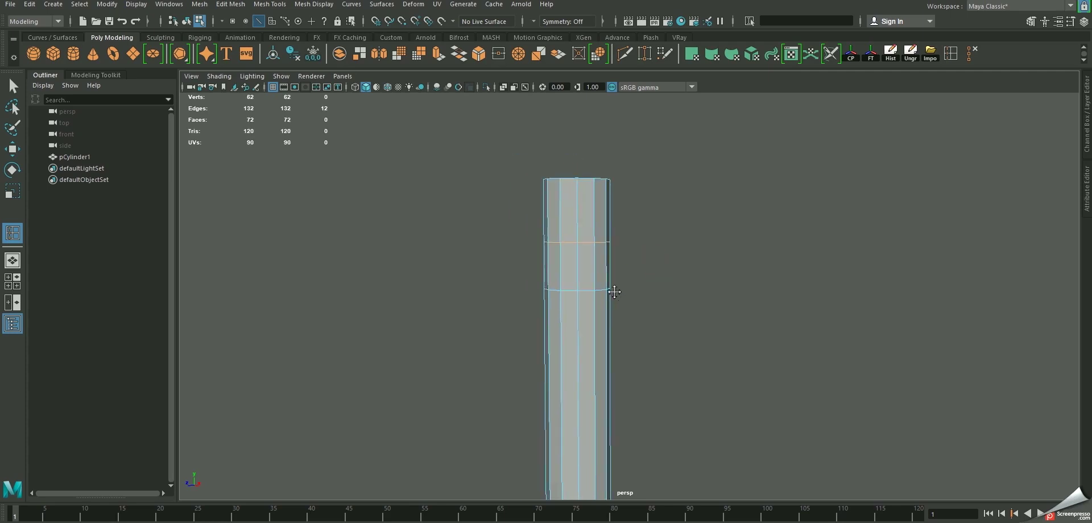
{"action": "scroll", "coordinate": [585, 230], "scroll_direction": "up", "scroll_amount": 2}
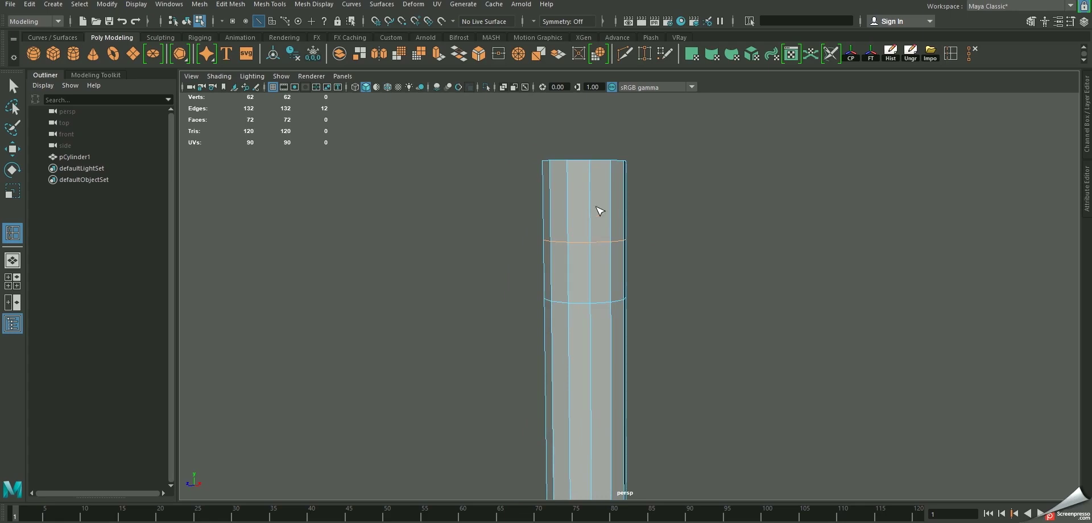
- Select the ring of faces between the new edge loops in Face mode
{"action": "right_click_drag", "start_coordinate": [600, 211], "coordinate": [596, 239]}
{"action": "key", "text": "w"}
{"action": "right_click", "coordinate": [596, 243]}
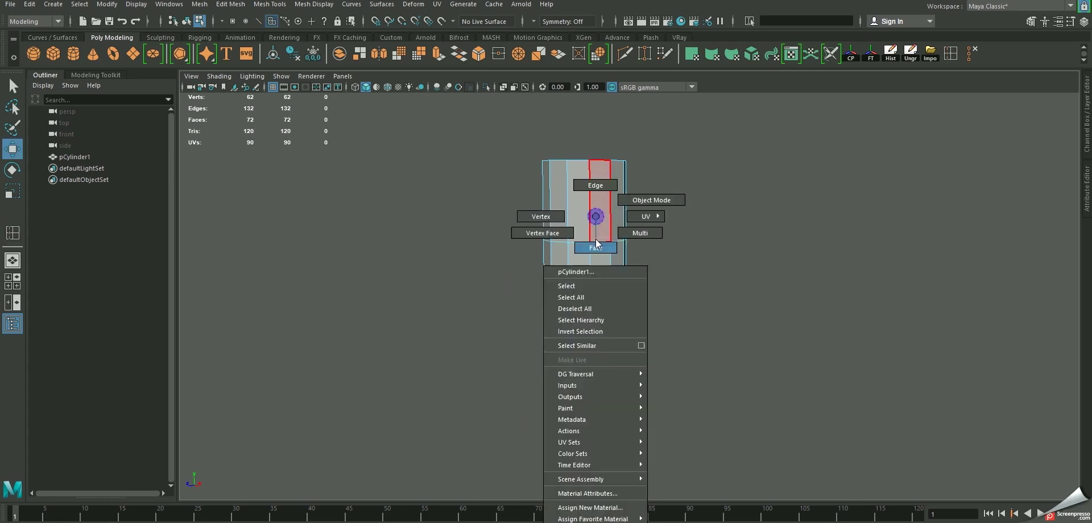
{"action": "left_click", "coordinate": [595, 246]}
{"action": "double_click", "coordinate": [596, 244]}
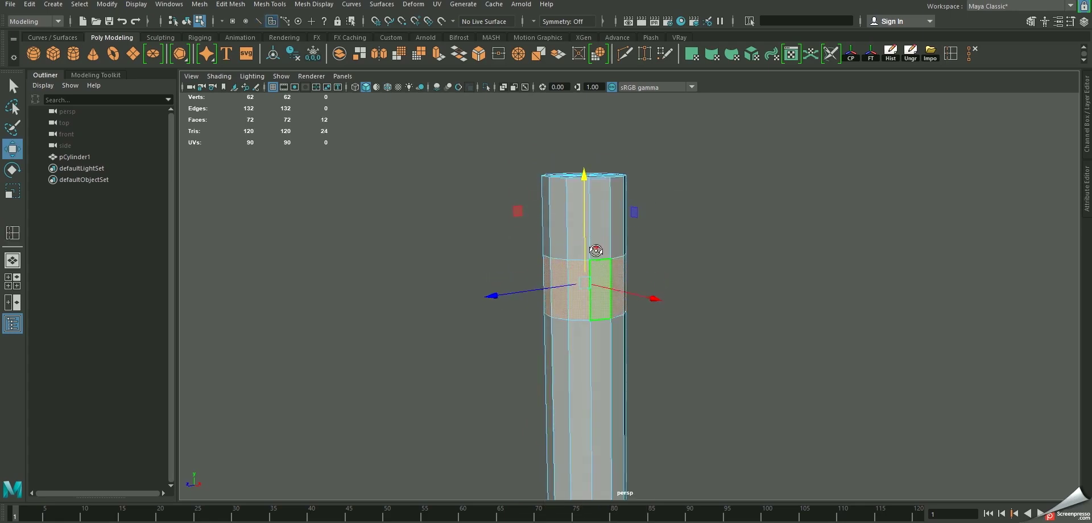
- Extrude the selected face ring and scale it outward into a wider ferrule band
{"action": "key", "text": "ctrl+e"}
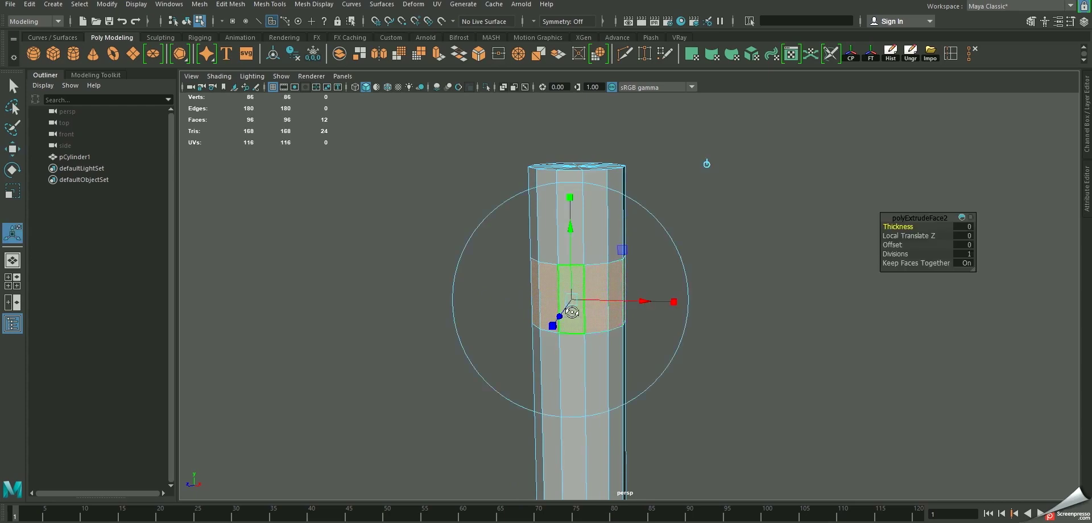
{"action": "left_click_drag", "start_coordinate": [572, 312], "coordinate": [435, 320], "text": "alt"}
{"action": "middle_click_drag", "start_coordinate": [435, 319], "coordinate": [442, 320]}
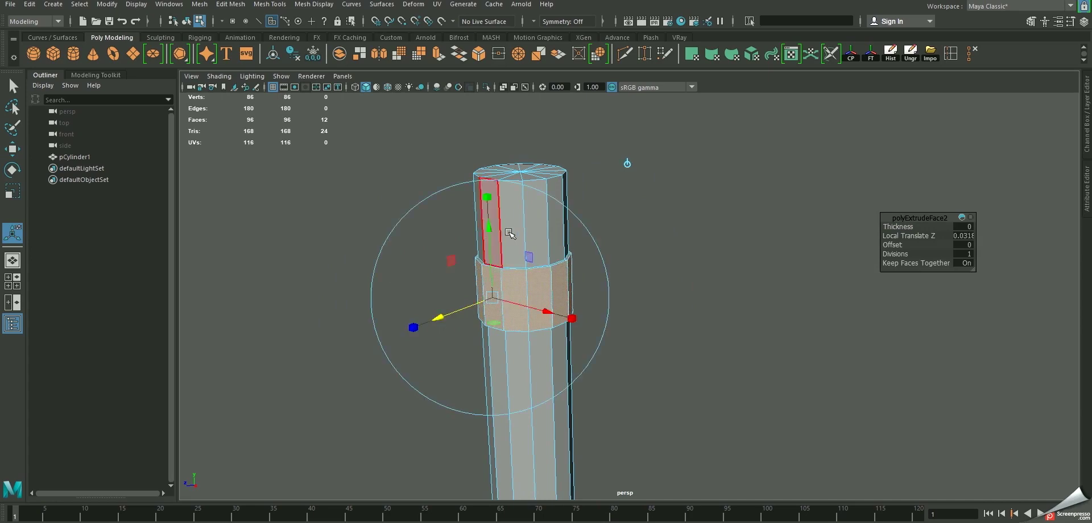
{"action": "left_click_drag", "start_coordinate": [443, 320], "coordinate": [521, 181], "text": "alt"}
{"action": "key", "text": "F8"}
{"action": "key", "text": "q"}
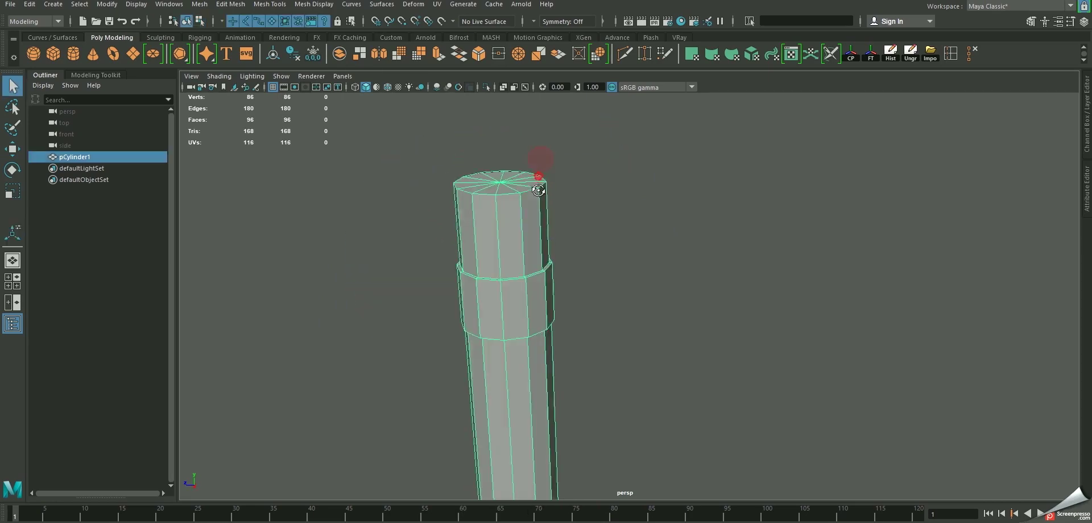
- Insert supporting edge loops near the top and along both edges of the band
{"action": "right_click_drag", "start_coordinate": [521, 181], "coordinate": [480, 209]}
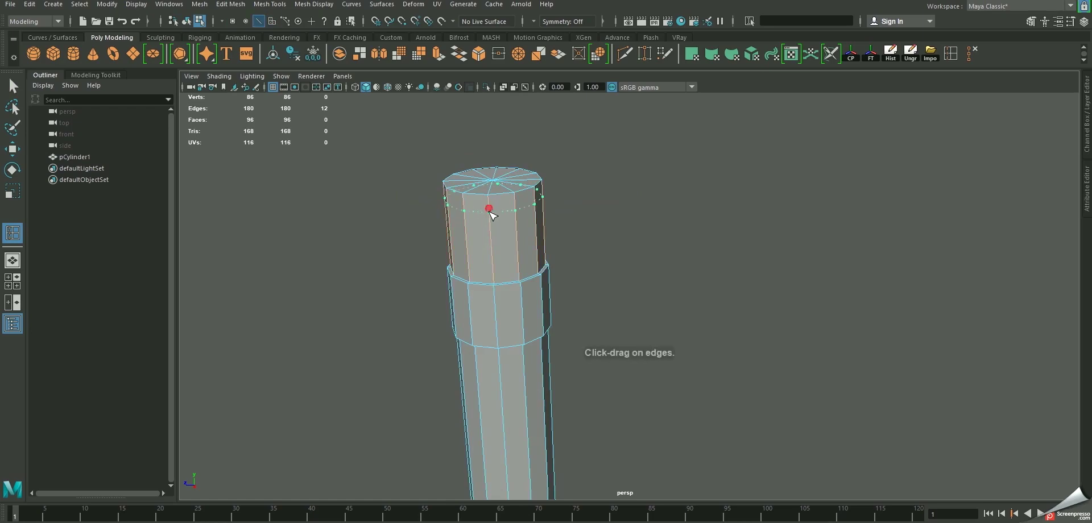
{"action": "left_click", "coordinate": [495, 222]}
{"action": "left_click_drag", "start_coordinate": [495, 222], "coordinate": [522, 246], "text": "alt"}
{"action": "right_click_drag", "start_coordinate": [522, 245], "coordinate": [579, 355], "text": "alt"}
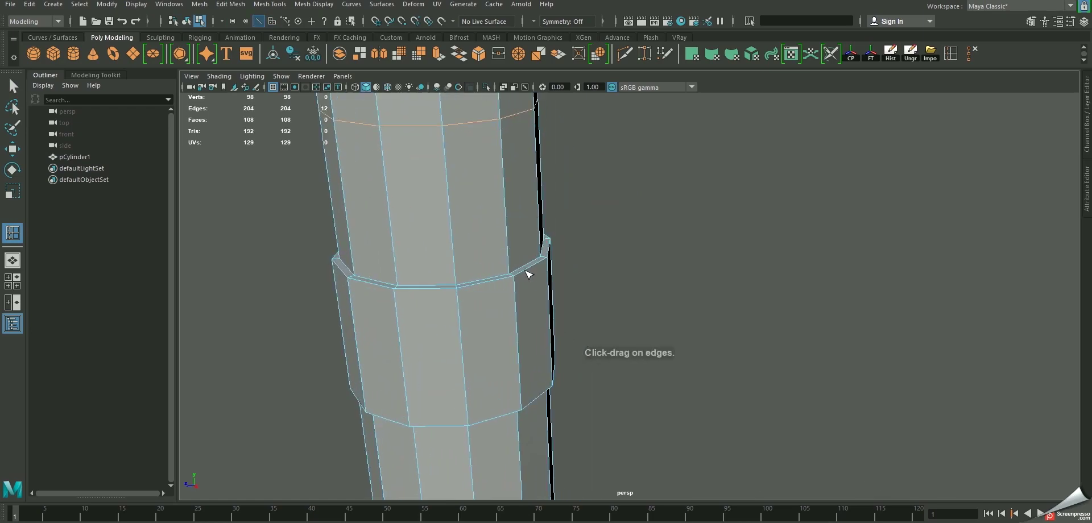
{"action": "left_click_drag", "start_coordinate": [511, 264], "coordinate": [524, 280]}
{"action": "mouse_move", "coordinate": [524, 280]}
{"action": "right_mouse_down", "text": "alt"}
{"action": "mouse_move", "coordinate": [533, 331]}
{"action": "mouse_move", "coordinate": [512, 268]}
{"action": "right_mouse_up", "text": "alt"}
{"action": "left_click_drag", "start_coordinate": [511, 267], "coordinate": [575, 312], "text": "alt"}
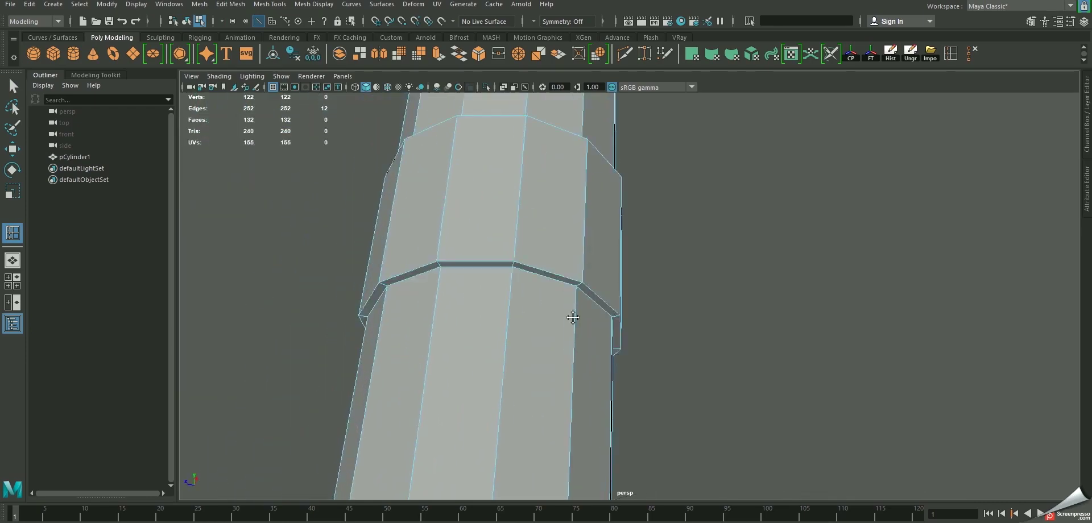
{"action": "right_click_drag", "start_coordinate": [575, 312], "coordinate": [560, 303], "text": "alt"}
{"action": "left_click", "coordinate": [556, 282]}
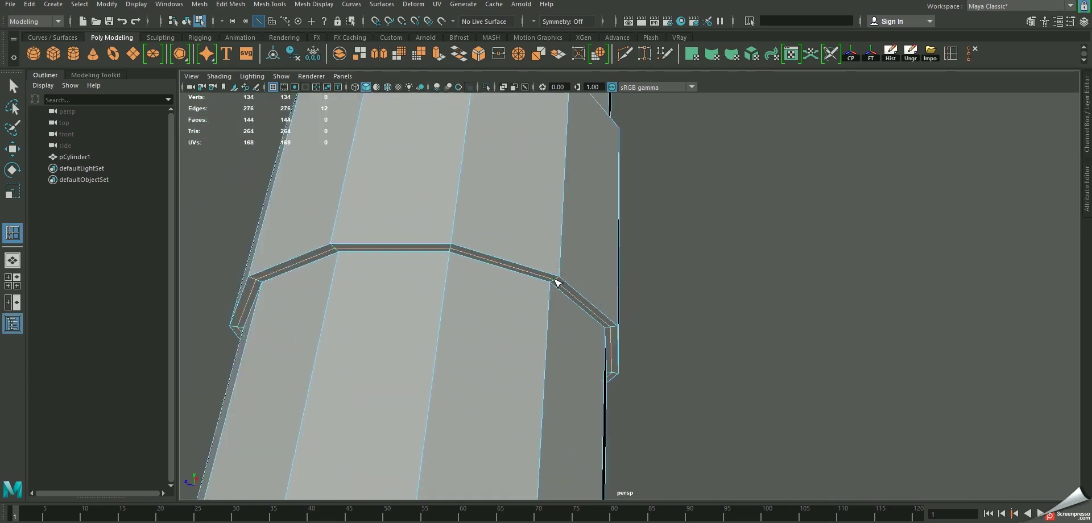
{"action": "left_click", "coordinate": [560, 272]}
{"action": "right_click_drag", "start_coordinate": [560, 272], "coordinate": [583, 286], "text": "alt"}
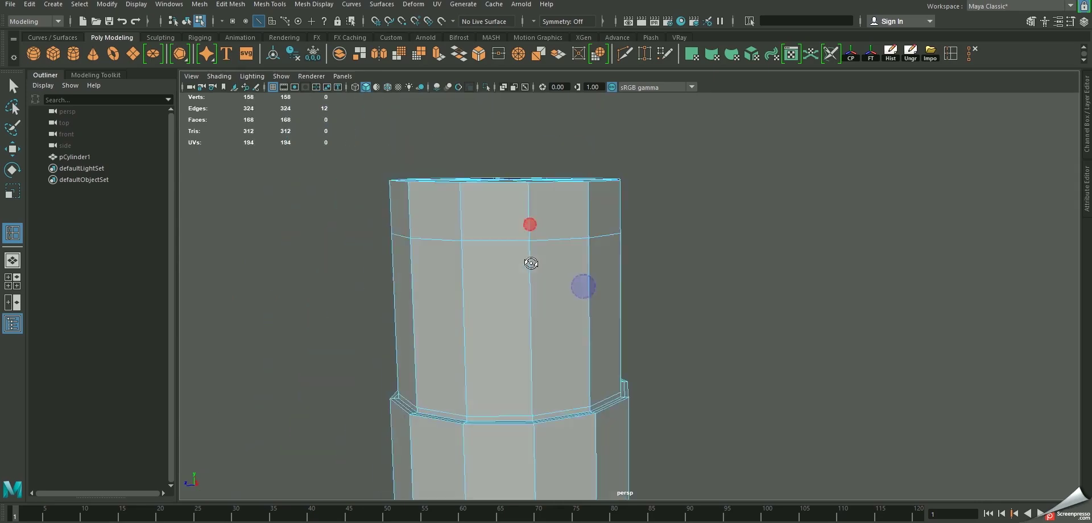
{"action": "middle_click_drag", "start_coordinate": [592, 366], "coordinate": [578, 328], "text": "alt"}
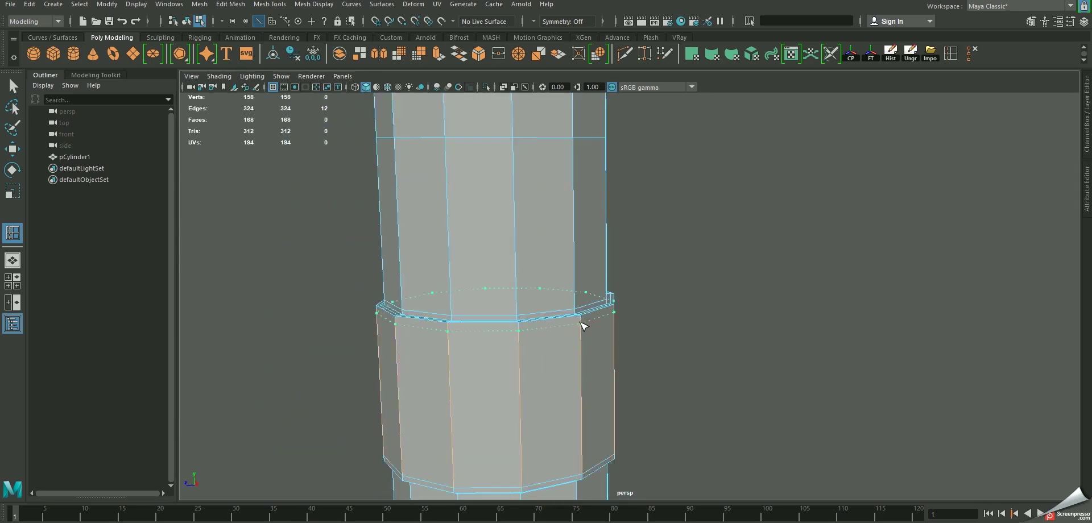
- Preview the pencil body smoothed with the 3 key
{"action": "key", "text": "w"}
{"action": "right_click_drag", "start_coordinate": [549, 190], "coordinate": [585, 155]}
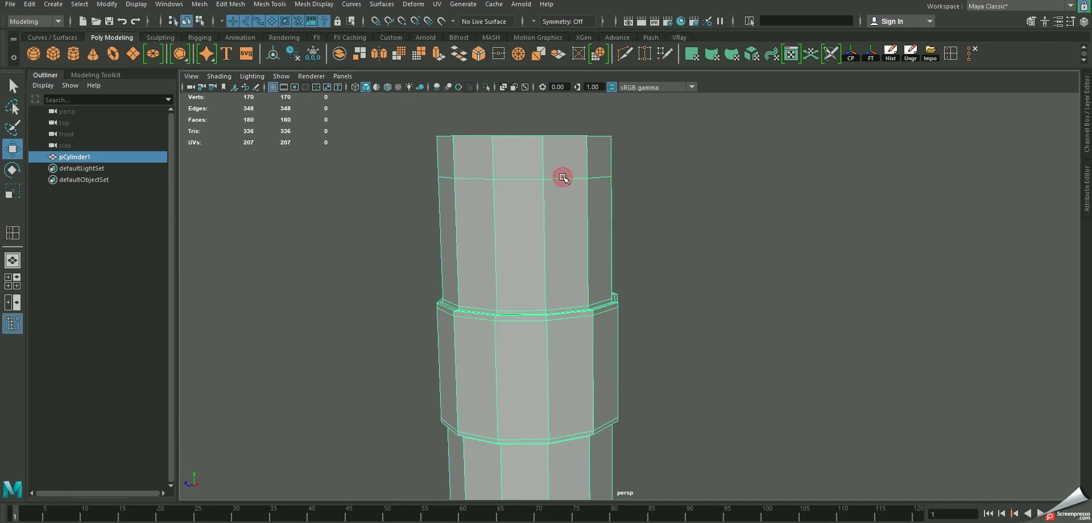
{"action": "key", "text": "3"}
{"action": "left_click", "coordinate": [686, 210]}
{"action": "left_click_drag", "start_coordinate": [560, 268], "coordinate": [581, 208], "text": "alt"}
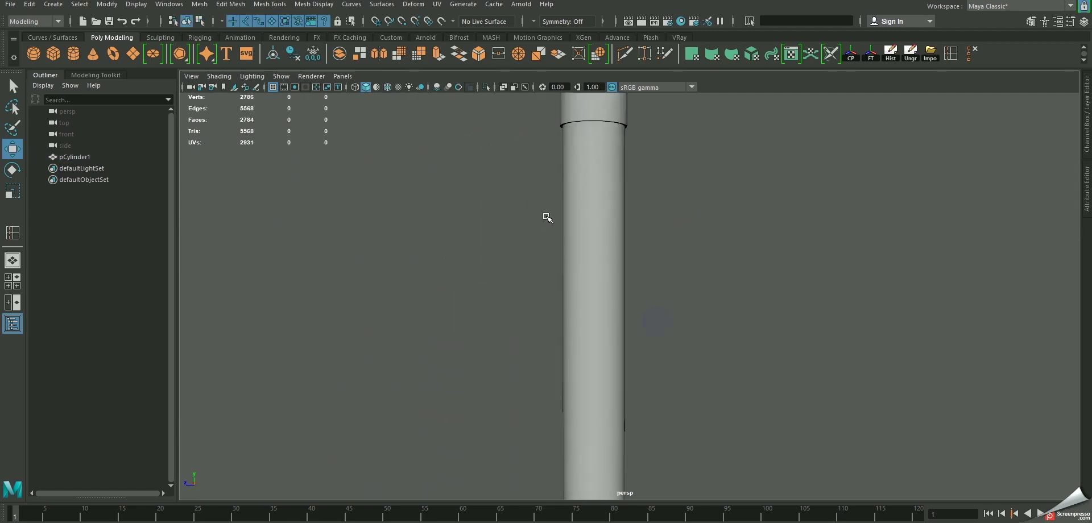
- Select the pencil and turn off the smooth preview with 1
{"action": "left_click", "coordinate": [594, 210]}
{"action": "key", "text": "1"}
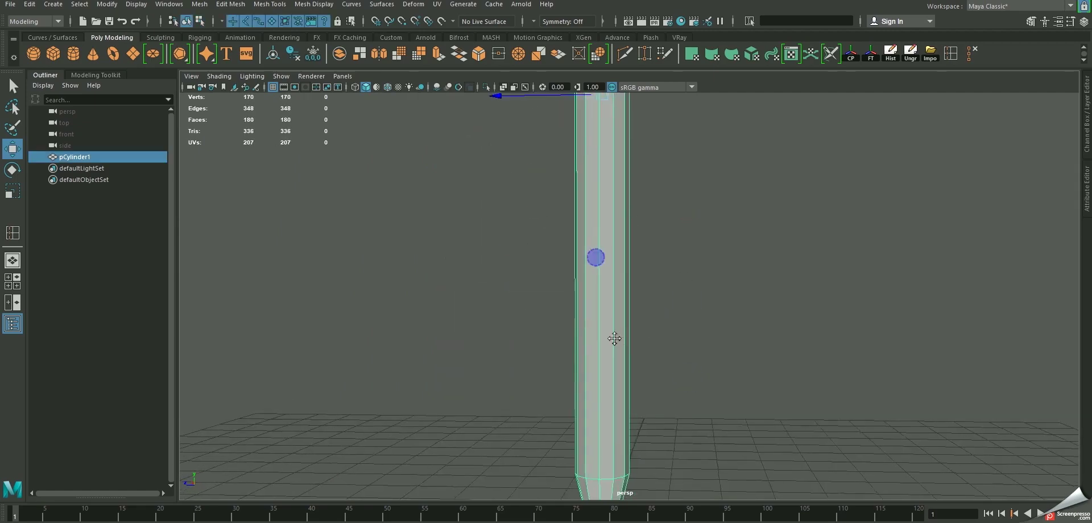
{"action": "mouse_move", "coordinate": [614, 336]}
{"action": "middle_mouse_down", "text": "alt"}
{"action": "mouse_move", "coordinate": [628, 373]}
{"action": "mouse_move", "coordinate": [595, 268]}
{"action": "middle_mouse_up", "text": "alt"}
- Raise five alternating rim vertices at the cone's base to scallop the tip's edge
{"action": "right_click_drag", "start_coordinate": [584, 246], "coordinate": [531, 237]}
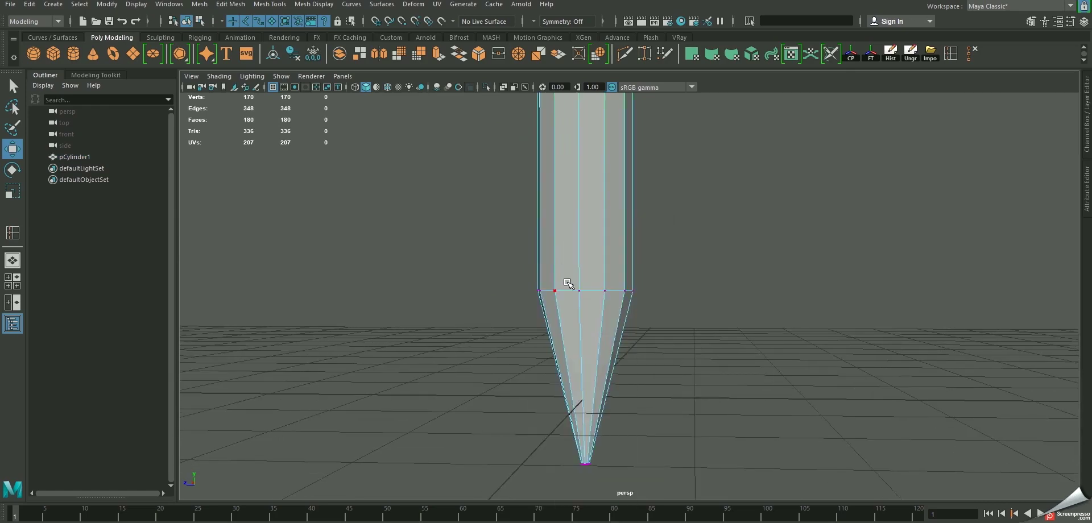
{"action": "left_click", "coordinate": [577, 293]}
{"action": "mouse_move", "coordinate": [615, 293]}
{"action": "left_mouse_down", "text": "alt"}
{"action": "mouse_move", "coordinate": [560, 316]}
{"action": "mouse_move", "coordinate": [531, 301]}
{"action": "left_mouse_up", "text": "alt"}
{"action": "left_click", "coordinate": [563, 314], "text": "shift"}
{"action": "left_click", "coordinate": [593, 280], "text": "shift"}
{"action": "left_click_drag", "start_coordinate": [625, 275], "coordinate": [659, 264], "text": "alt"}
{"action": "left_click", "coordinate": [654, 264], "text": "shift"}
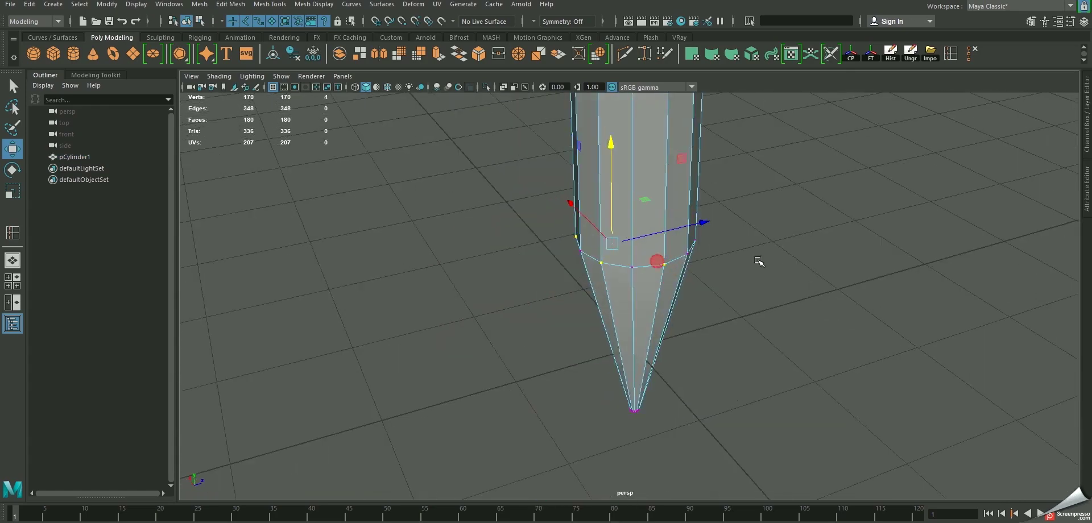
{"action": "mouse_move", "coordinate": [760, 261]}
{"action": "left_mouse_down", "text": "alt"}
{"action": "mouse_move", "coordinate": [606, 311]}
{"action": "mouse_move", "coordinate": [709, 248]}
{"action": "mouse_move", "coordinate": [699, 307]}
{"action": "left_mouse_up", "text": "alt"}
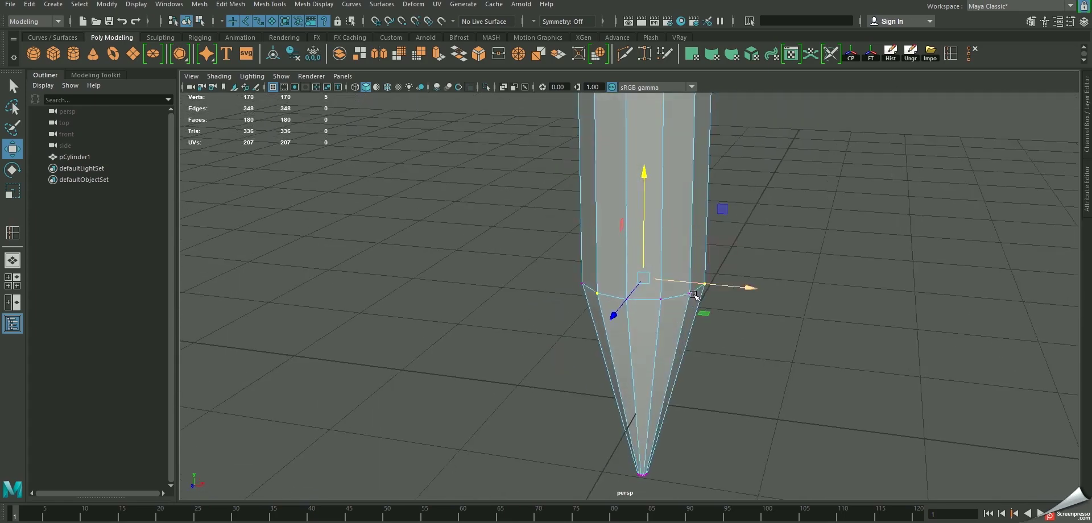
{"action": "left_click", "coordinate": [660, 300], "text": "shift"}
{"action": "mouse_move", "coordinate": [649, 182]}
{"action": "left_mouse_down"}
{"action": "mouse_move", "coordinate": [646, 142]}
{"action": "mouse_move", "coordinate": [680, 180]}
{"action": "left_mouse_up"}
{"action": "right_click_drag", "start_coordinate": [679, 180], "coordinate": [675, 235]}
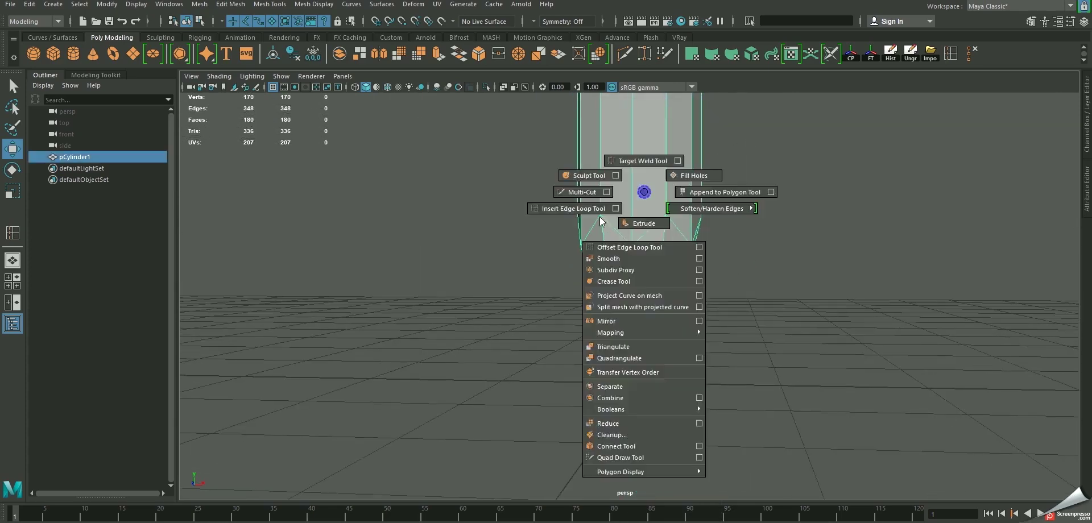
- Insert two edge loops along the sharpened cone
{"action": "right_click_drag", "start_coordinate": [631, 197], "coordinate": [643, 414], "text": "shift"}
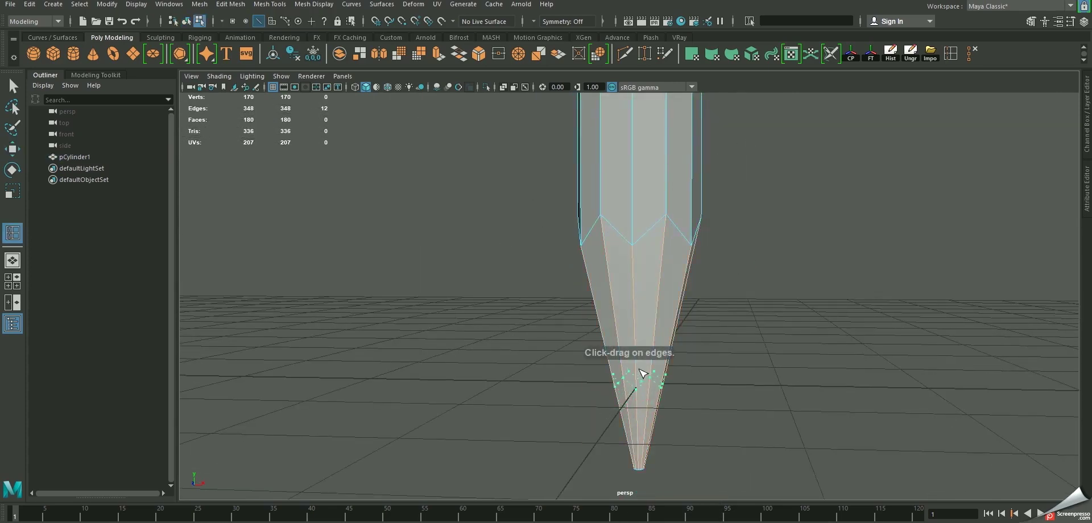
{"action": "left_click_drag", "start_coordinate": [633, 355], "coordinate": [633, 300]}
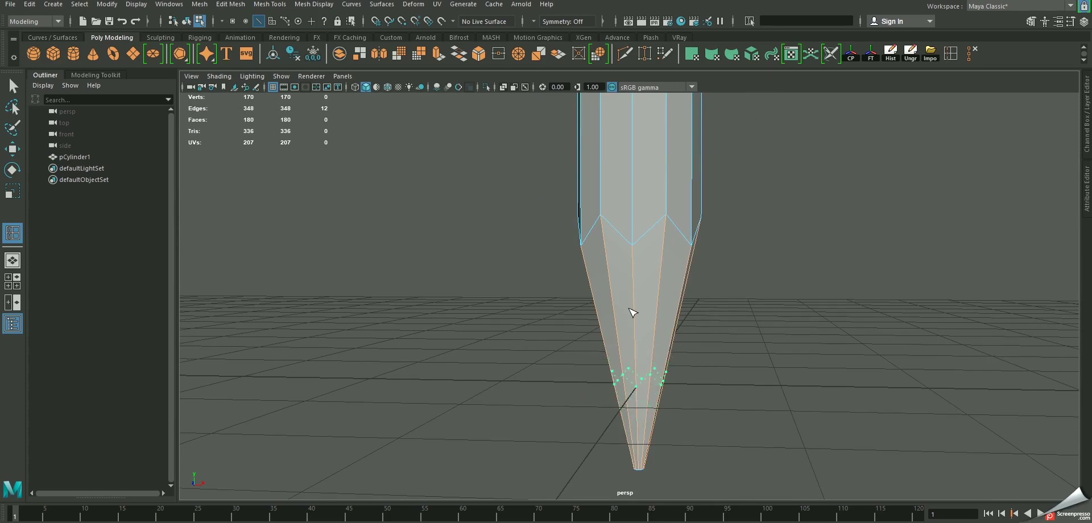
{"action": "mouse_move", "coordinate": [632, 312]}
{"action": "left_mouse_down"}
{"action": "mouse_move", "coordinate": [654, 292]}
{"action": "mouse_move", "coordinate": [650, 303]}
{"action": "left_mouse_up"}
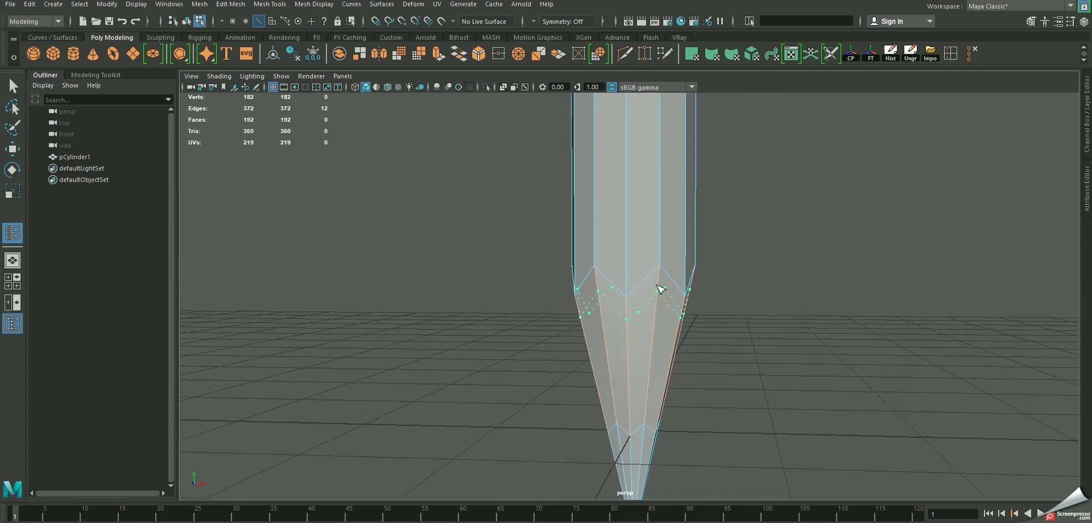
{"action": "left_click", "coordinate": [659, 290]}
{"action": "left_click_drag", "start_coordinate": [664, 335], "coordinate": [639, 338], "text": "alt"}
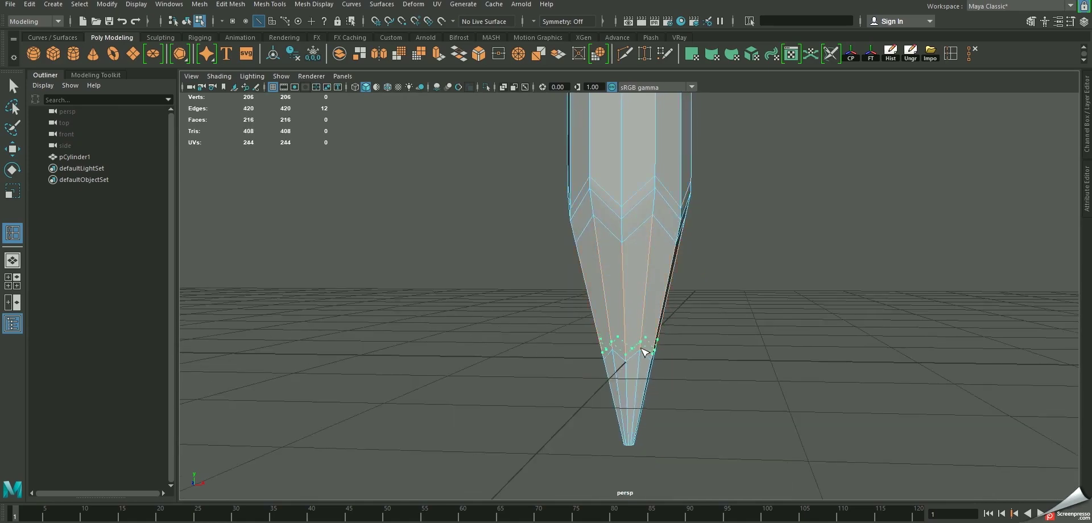
- Select the whole pencil and preview it smoothed
{"action": "key", "text": "w"}
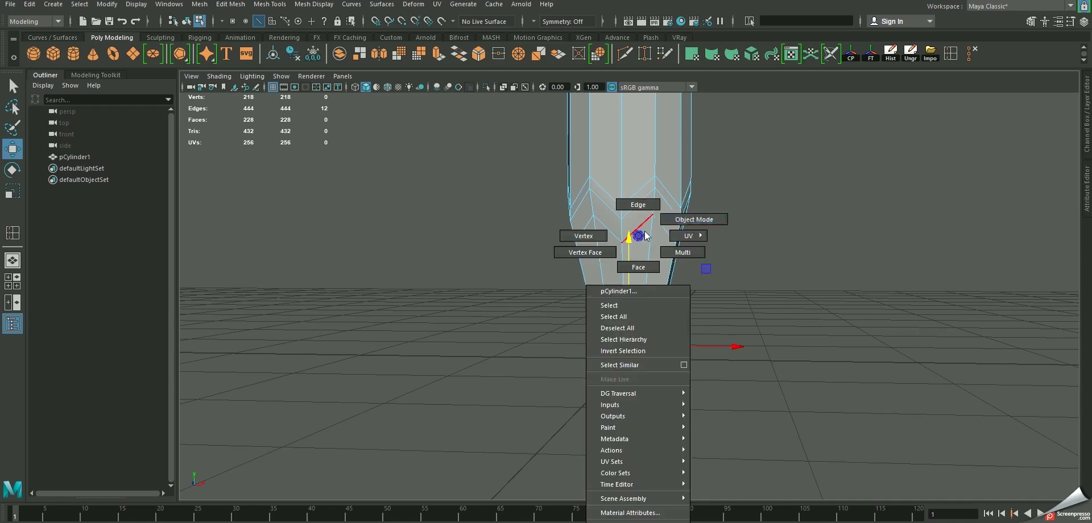
{"action": "right_click_drag", "start_coordinate": [636, 235], "coordinate": [673, 202]}
{"action": "left_click_drag", "start_coordinate": [718, 314], "coordinate": [543, 411], "text": "alt"}
{"action": "left_click_drag", "start_coordinate": [624, 402], "coordinate": [536, 309], "text": "alt"}
{"action": "key", "text": "3"}
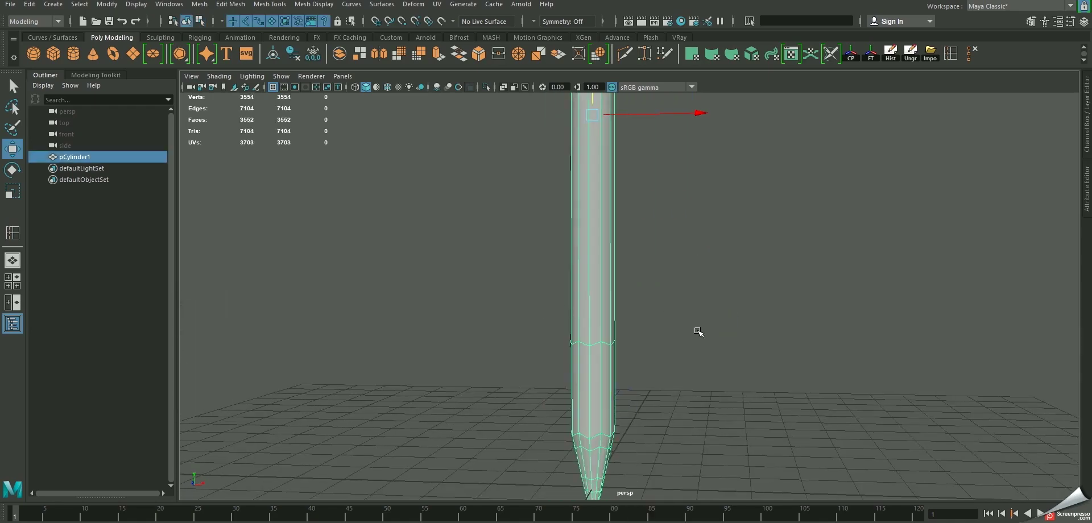
{"action": "left_click_drag", "start_coordinate": [697, 334], "coordinate": [614, 280], "text": "alt"}
- Lift the pencil up above the grid
{"action": "left_click", "coordinate": [679, 275]}
{"action": "mouse_move", "coordinate": [706, 339]}
{"action": "left_mouse_down", "text": "alt"}
{"action": "mouse_move", "coordinate": [648, 263]}
{"action": "mouse_move", "coordinate": [648, 309]}
{"action": "mouse_move", "coordinate": [607, 208]}
{"action": "left_mouse_up", "text": "alt"}
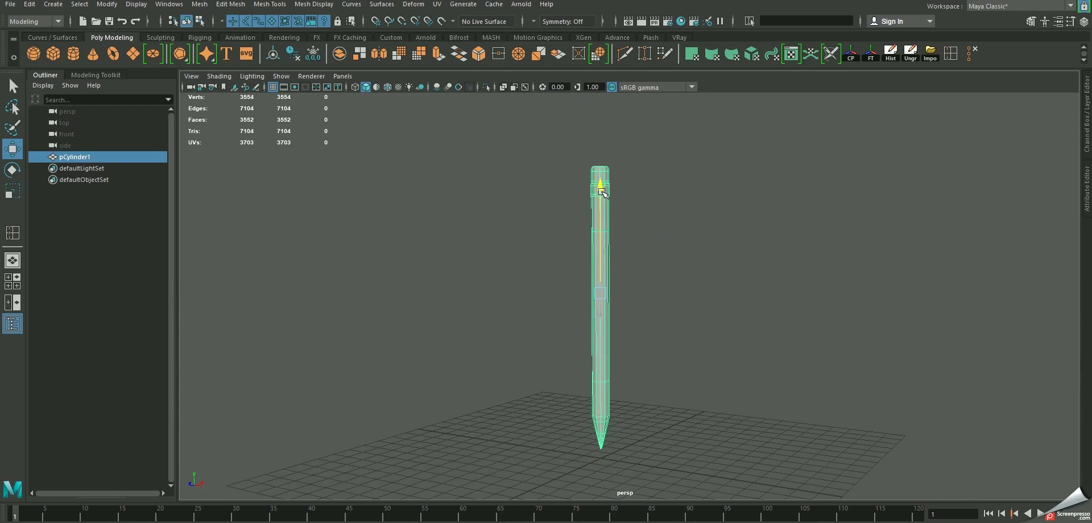
{"action": "left_click", "coordinate": [640, 243]}
{"action": "mouse_move", "coordinate": [640, 243]}
{"action": "left_mouse_down", "text": "alt"}
{"action": "mouse_move", "coordinate": [635, 228]}
{"action": "mouse_move", "coordinate": [653, 304]}
{"action": "mouse_move", "coordinate": [636, 297]}
{"action": "mouse_move", "coordinate": [597, 171]}
{"action": "left_mouse_up", "text": "alt"}
- Zoom in on the pencil's top end and marquee-select the eraser end's faces
{"action": "left_click", "coordinate": [596, 173]}
{"action": "right_click_drag", "start_coordinate": [595, 172], "coordinate": [463, 165]}
{"action": "mouse_move", "coordinate": [463, 166]}
{"action": "left_mouse_down"}
{"action": "mouse_move", "coordinate": [724, 307]}
{"action": "mouse_move", "coordinate": [636, 332]}
{"action": "left_mouse_up"}
{"action": "right_click_drag", "start_coordinate": [594, 174], "coordinate": [756, 421], "text": "alt"}
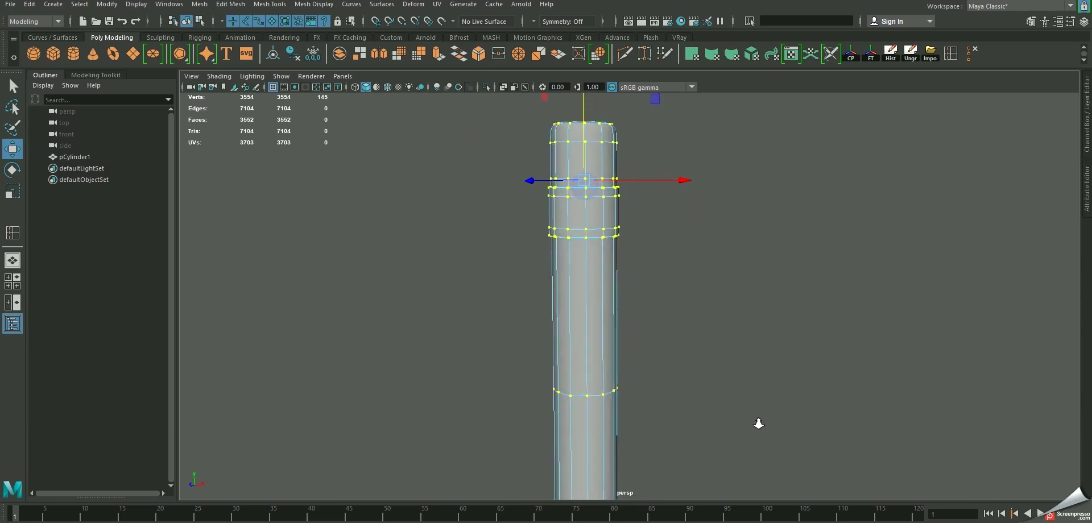
{"action": "right_click_drag", "start_coordinate": [609, 244], "coordinate": [643, 227]}
{"action": "left_click", "coordinate": [645, 219]}
{"action": "mouse_move", "coordinate": [646, 219]}
{"action": "left_mouse_down", "text": "alt"}
{"action": "mouse_move", "coordinate": [569, 289]}
{"action": "mouse_move", "coordinate": [609, 341]}
{"action": "mouse_move", "coordinate": [586, 270]}
{"action": "mouse_move", "coordinate": [621, 340]}
{"action": "mouse_move", "coordinate": [619, 268]}
{"action": "mouse_move", "coordinate": [599, 247]}
{"action": "left_mouse_up", "text": "alt"}
{"action": "left_click", "coordinate": [569, 288]}
{"action": "right_click_drag", "start_coordinate": [591, 205], "coordinate": [589, 232]}
{"action": "left_click_drag", "start_coordinate": [505, 144], "coordinate": [676, 253]}
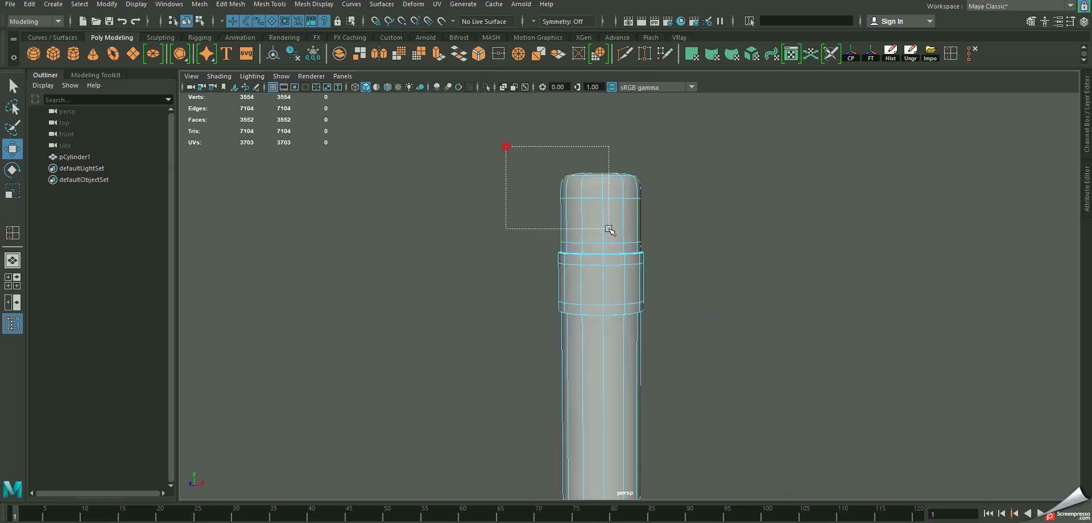
{"action": "mouse_move", "coordinate": [444, 270]}
{"action": "left_mouse_down", "text": "alt"}
{"action": "mouse_move", "coordinate": [391, 269]}
{"action": "mouse_move", "coordinate": [589, 205]}
{"action": "left_mouse_up", "text": "alt"}
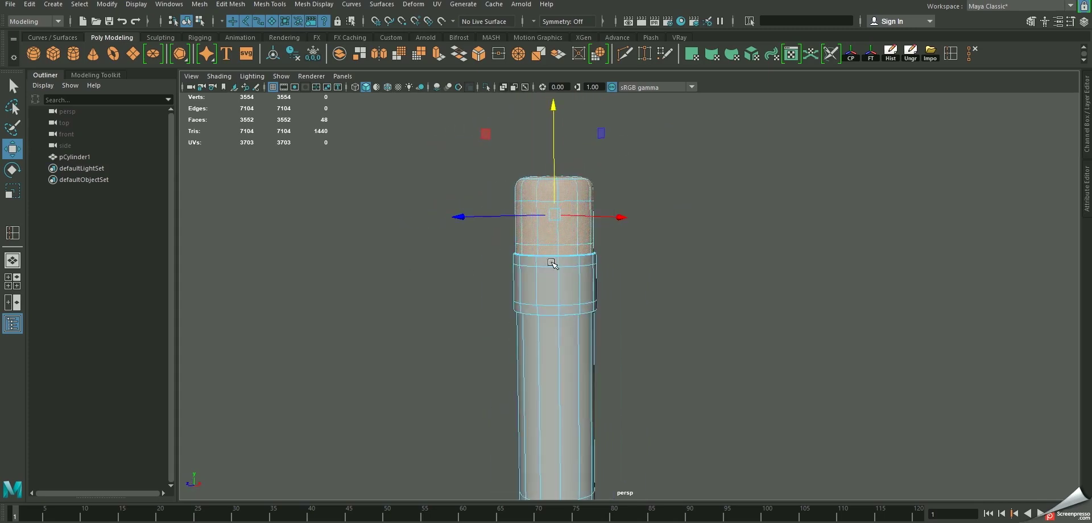
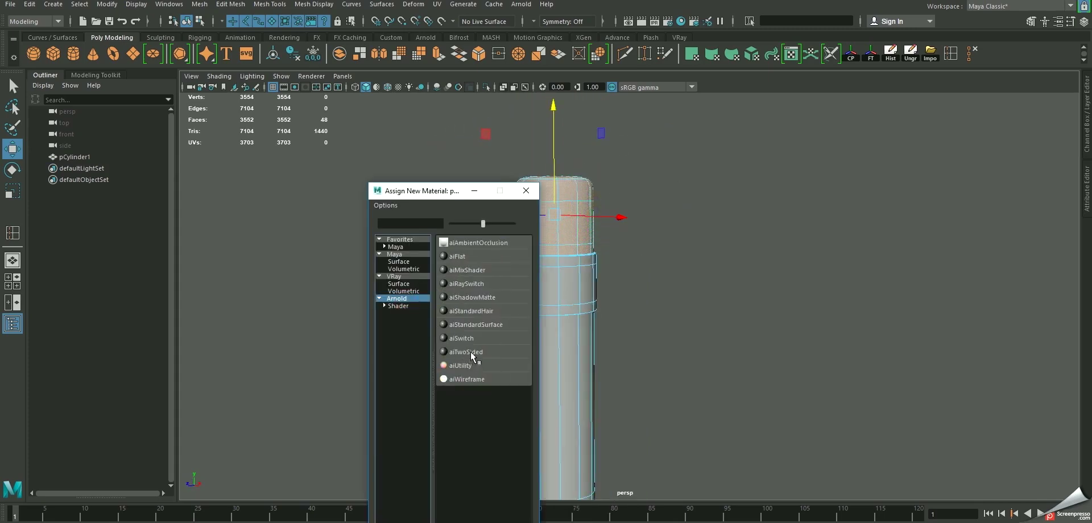
- Assign a new aiStandardSurface to the eraser cap and bring up aiStandardSurface1's settings
{"action": "left_click", "coordinate": [487, 328]}
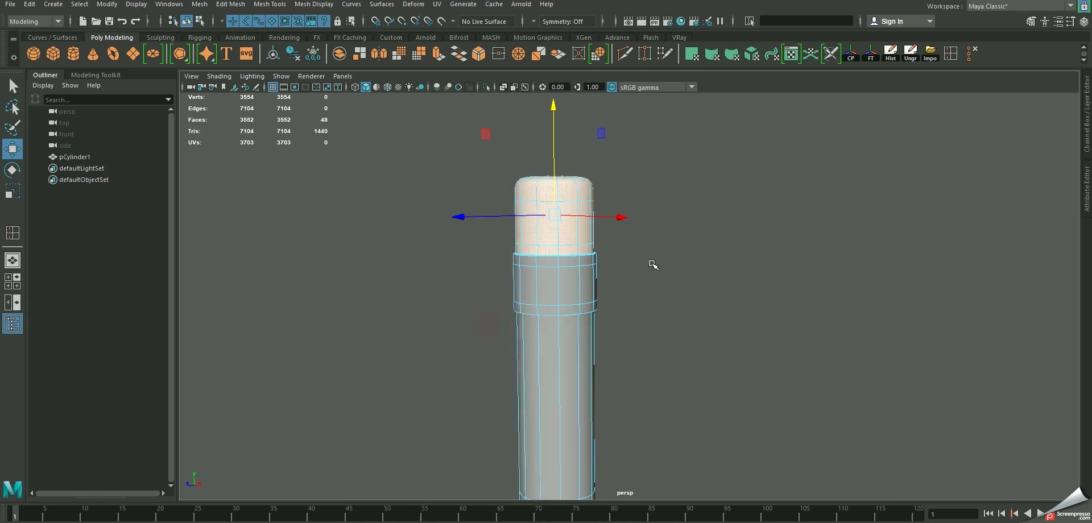
{"action": "left_click_drag", "start_coordinate": [651, 263], "coordinate": [622, 261], "text": "alt"}
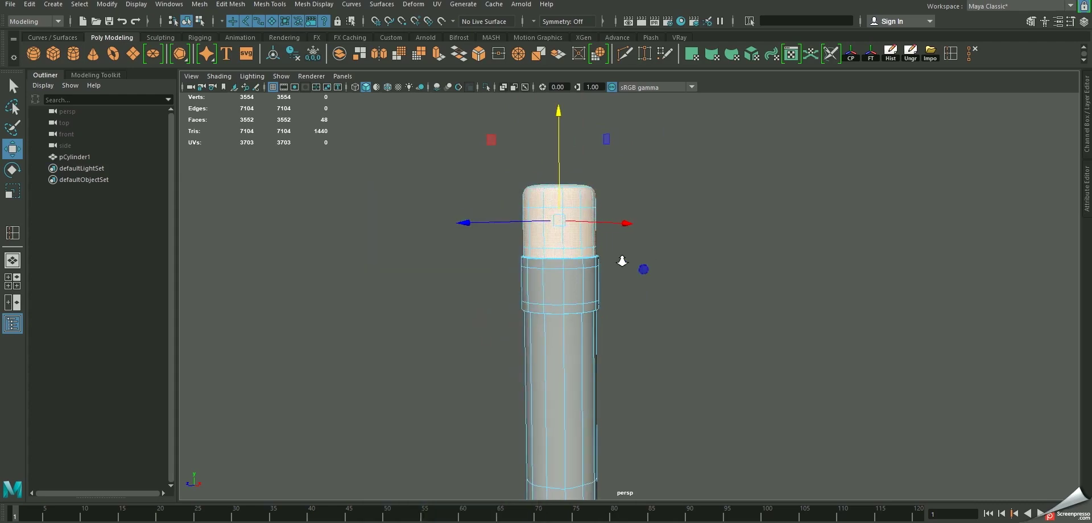
{"action": "left_click", "coordinate": [1086, 182]}
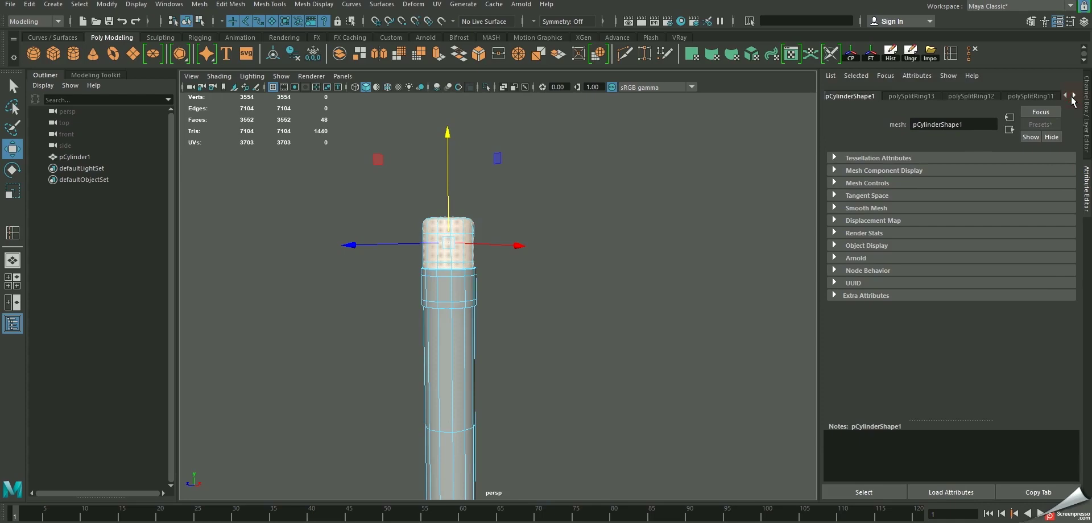
{"action": "left_click", "coordinate": [1073, 96]}
{"action": "left_click", "coordinate": [1073, 95]}
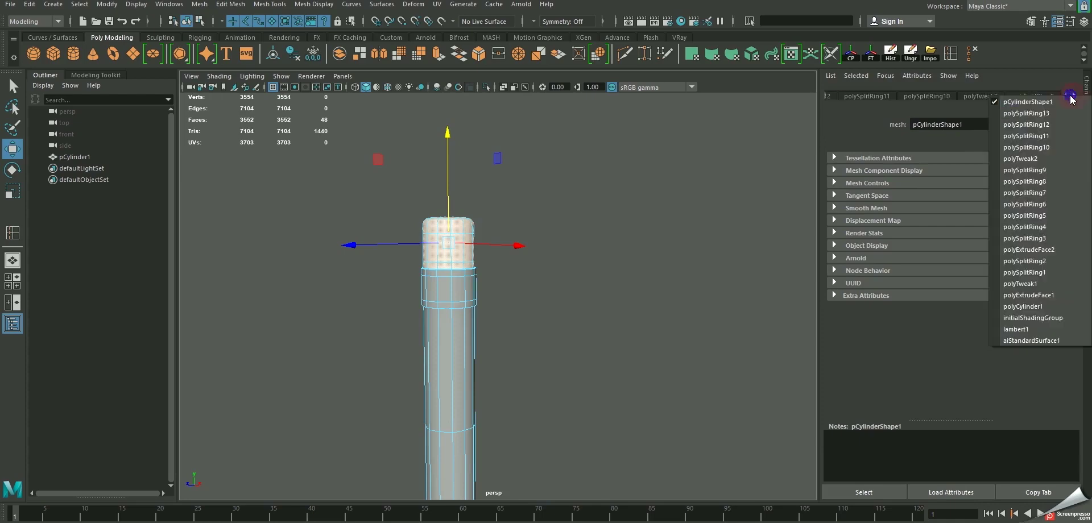
{"action": "left_click", "coordinate": [1048, 339]}
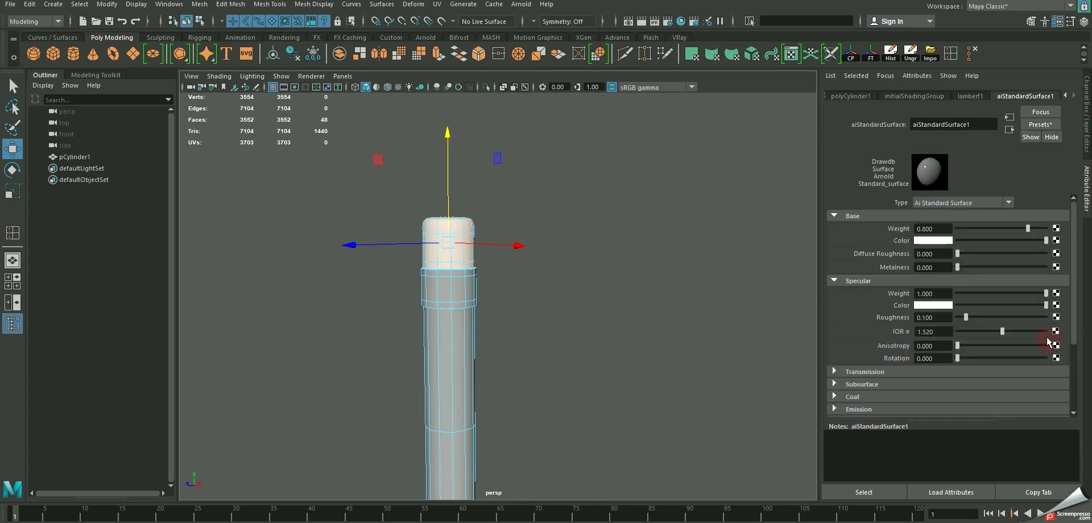
- Set the base colour to peach (H 18.462, S 0.564, V 1)
{"action": "left_click", "coordinate": [943, 241]}
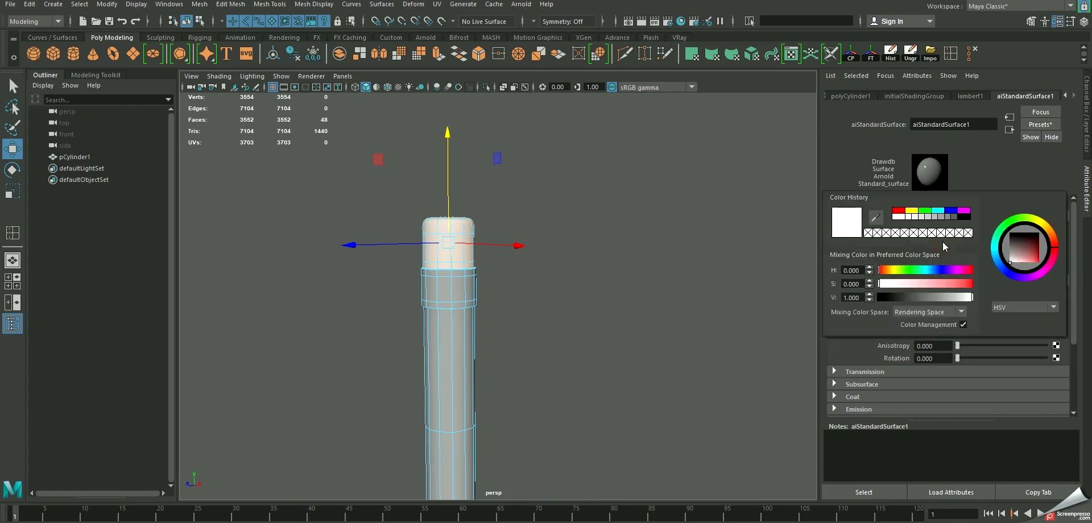
{"action": "left_click", "coordinate": [930, 284]}
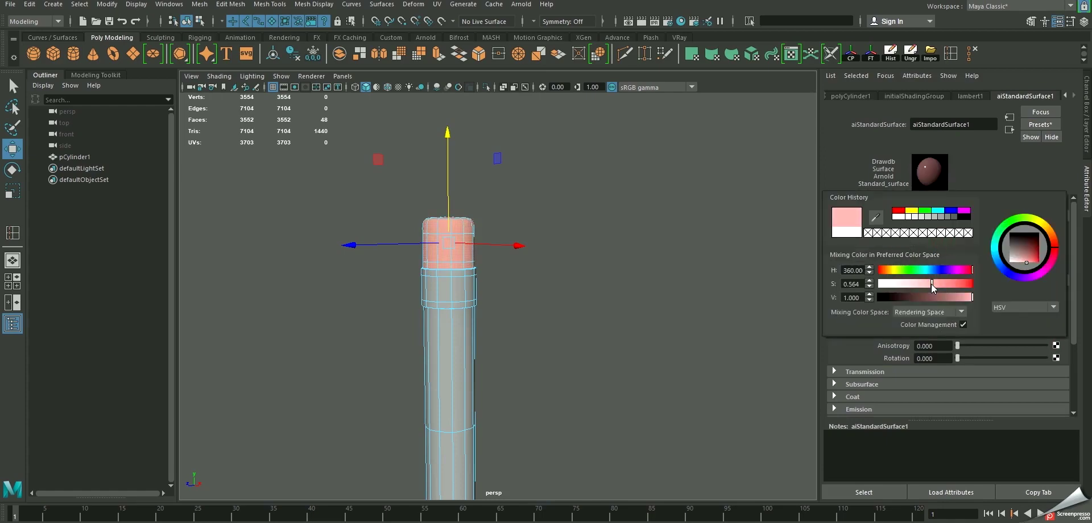
{"action": "left_click", "coordinate": [888, 271]}
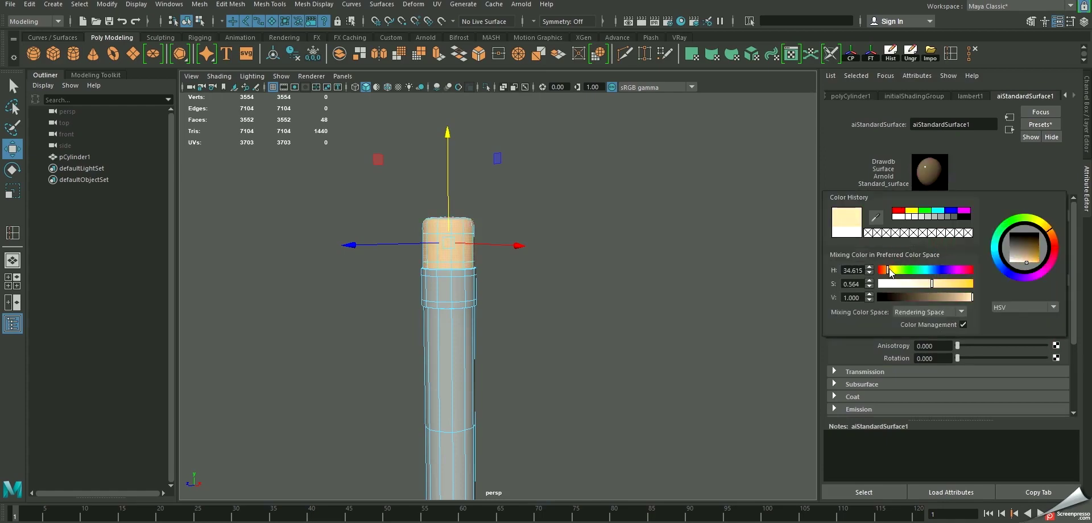
{"action": "left_click_drag", "start_coordinate": [886, 271], "coordinate": [886, 270]}
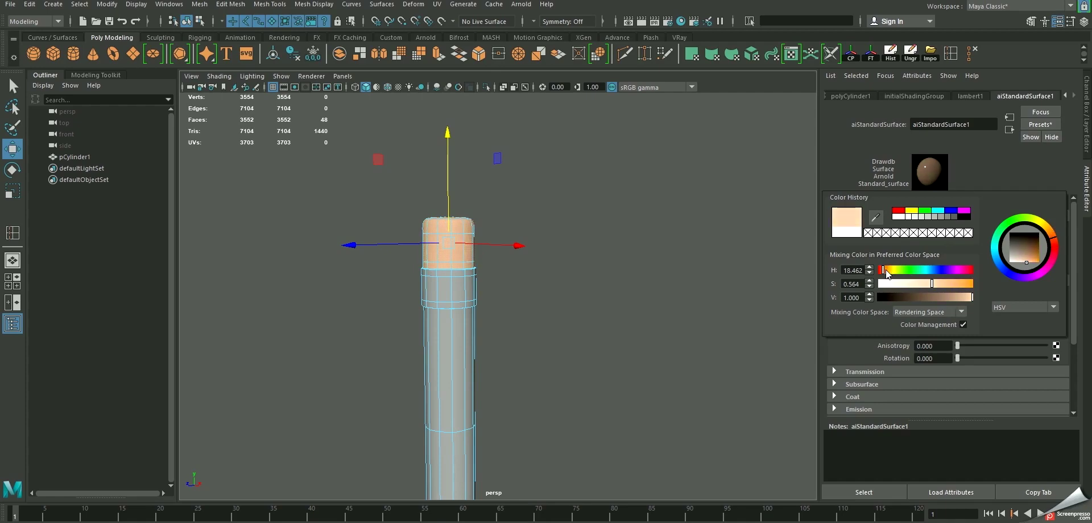
{"action": "key", "text": "F8"}
- On pCylinder1's aiStandardSurface1, set specular weight 0.045 and specular roughness 0.253
{"action": "middle_click_drag", "start_coordinate": [471, 235], "coordinate": [538, 221], "text": "alt"}
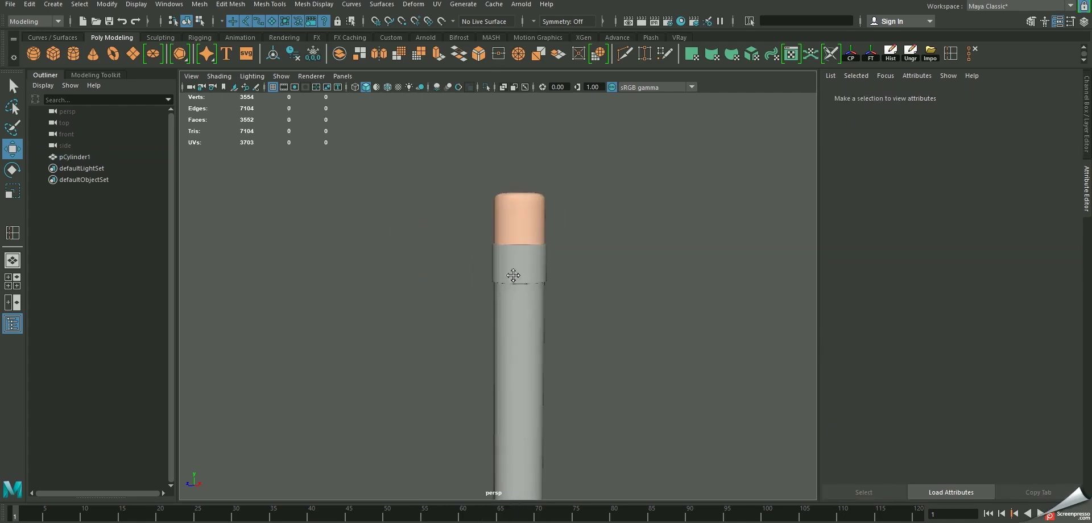
{"action": "left_click", "coordinate": [526, 221]}
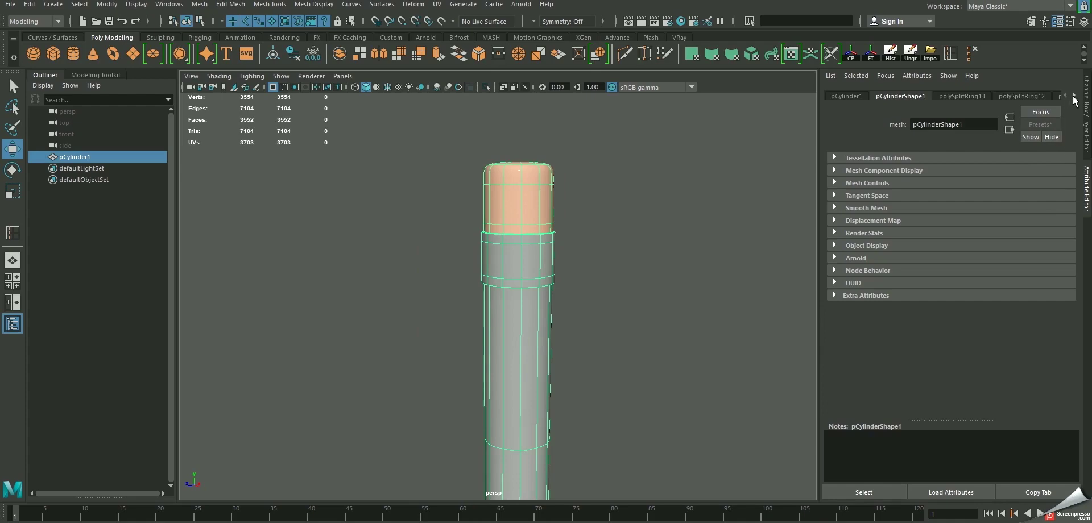
{"action": "left_click", "coordinate": [1073, 97]}
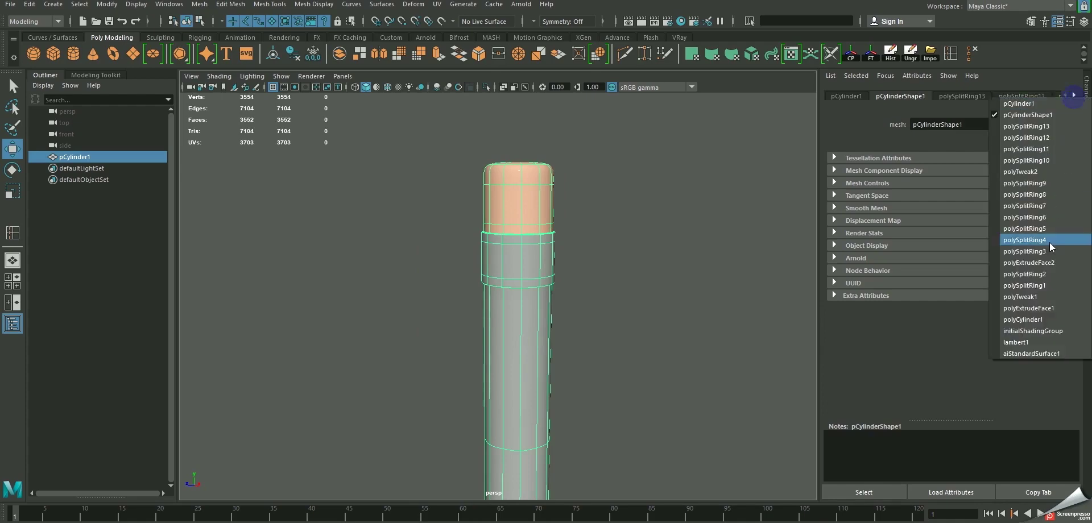
{"action": "left_click", "coordinate": [1045, 354]}
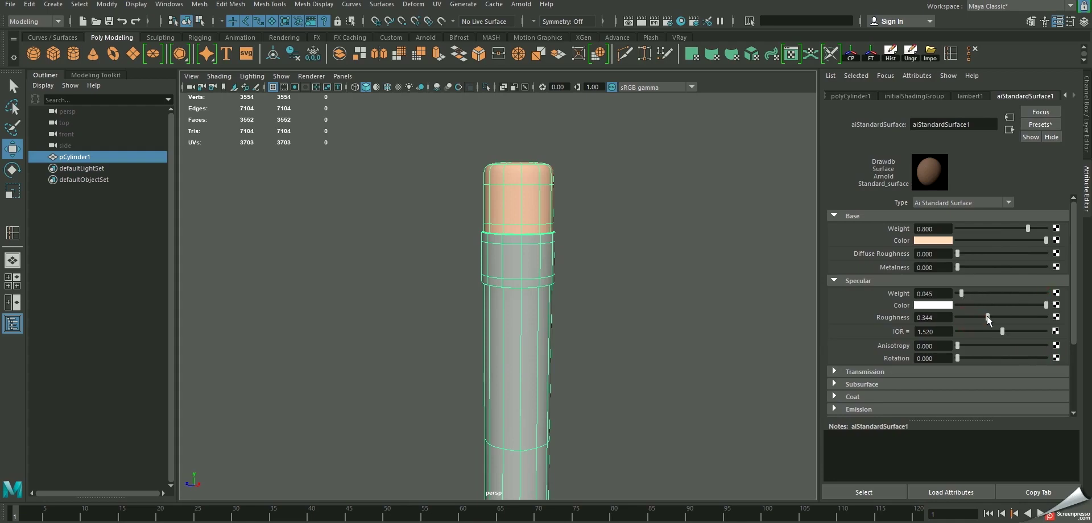
{"action": "left_click_drag", "start_coordinate": [987, 315], "coordinate": [979, 317]}
{"action": "left_click", "coordinate": [690, 258]}
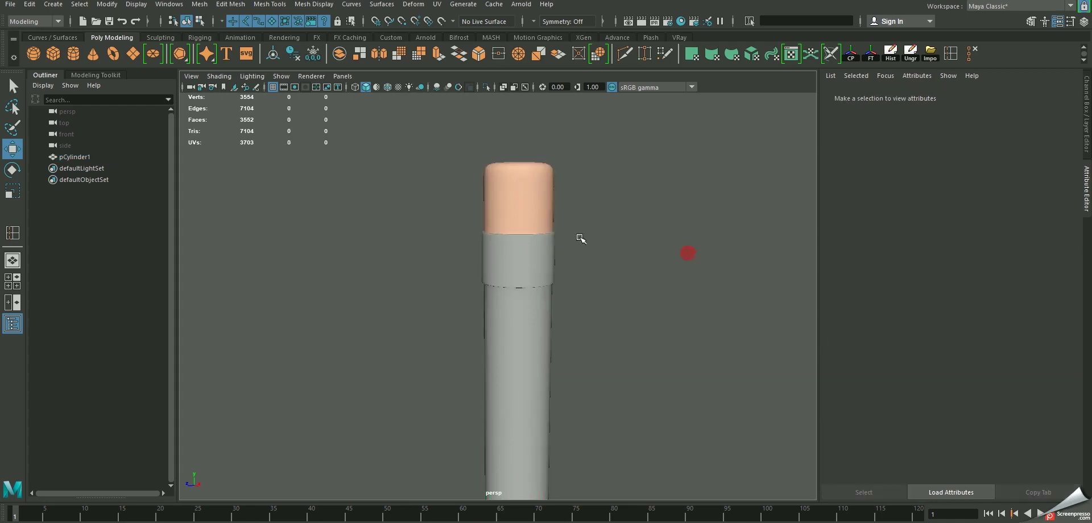
{"action": "left_click_drag", "start_coordinate": [577, 236], "coordinate": [565, 231], "text": "alt"}
{"action": "right_click_drag", "start_coordinate": [565, 232], "coordinate": [549, 330], "text": "alt"}
{"action": "left_click_drag", "start_coordinate": [549, 310], "coordinate": [550, 305], "text": "alt"}
- Select the ring of ferrule faces just below the eraser
{"action": "left_click", "coordinate": [547, 304]}
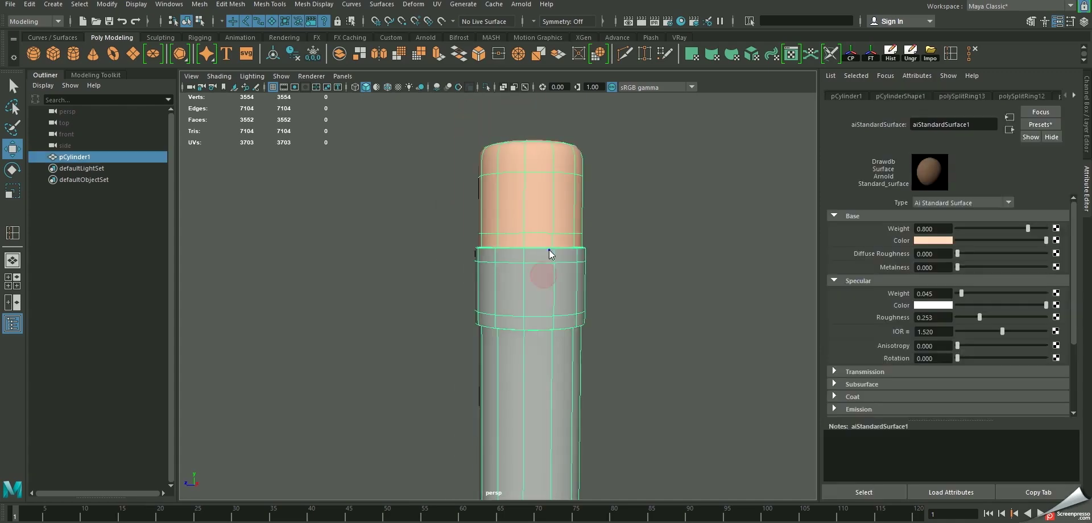
{"action": "right_click_drag", "start_coordinate": [549, 262], "coordinate": [549, 283]}
{"action": "left_click_drag", "start_coordinate": [450, 276], "coordinate": [710, 278]}
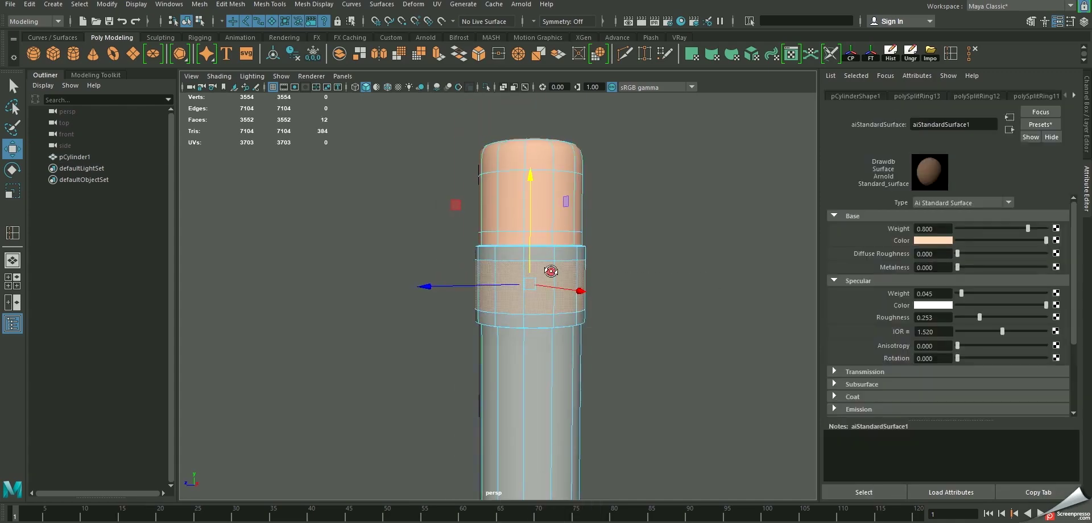
{"action": "left_click_drag", "start_coordinate": [575, 267], "coordinate": [575, 275], "text": "alt"}
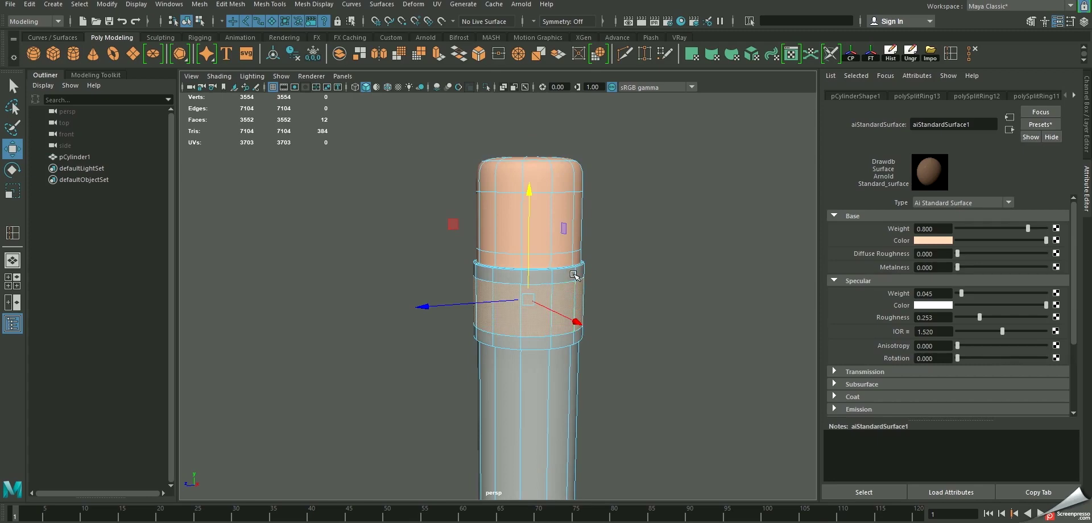
{"action": "key", "text": "shift+period"}
{"action": "mouse_move", "coordinate": [574, 275]}
{"action": "right_mouse_down", "text": "alt"}
{"action": "mouse_move", "coordinate": [600, 367]}
{"action": "mouse_move", "coordinate": [621, 379]}
{"action": "right_mouse_up", "text": "alt"}
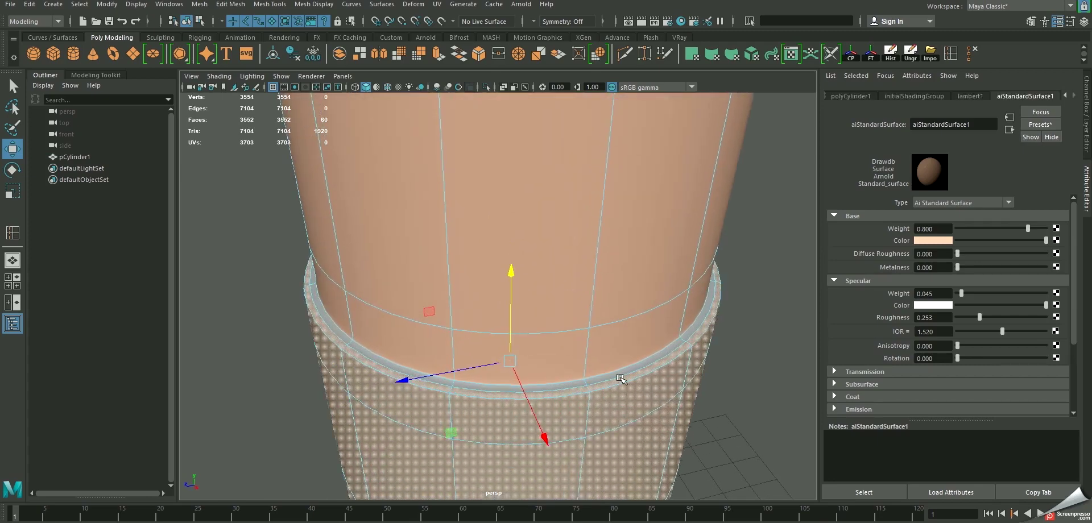
- Assign a new Arnold aiStandardSurface material to the ferrule faces
{"action": "right_click", "coordinate": [621, 379]}
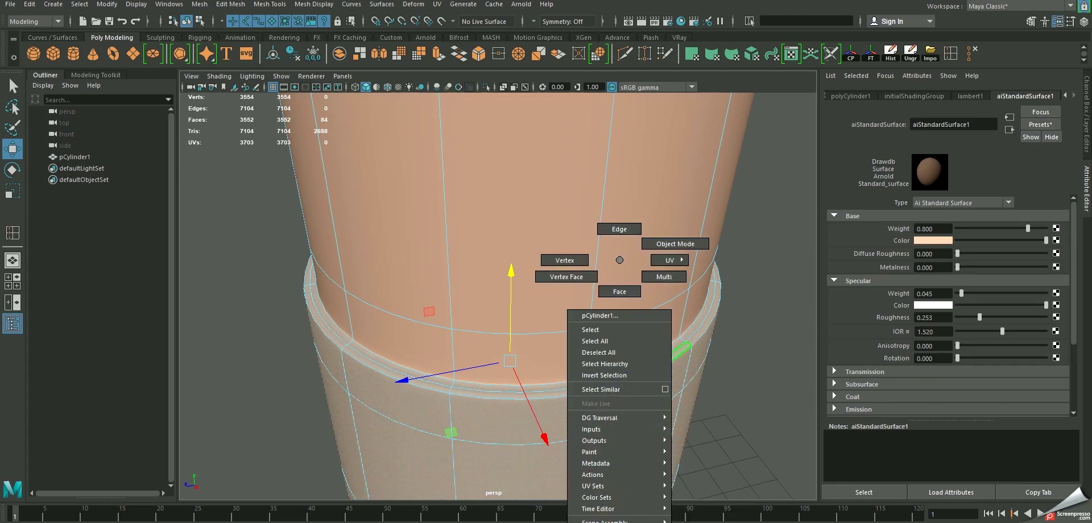
{"action": "left_click", "coordinate": [603, 521]}
{"action": "left_click", "coordinate": [410, 298]}
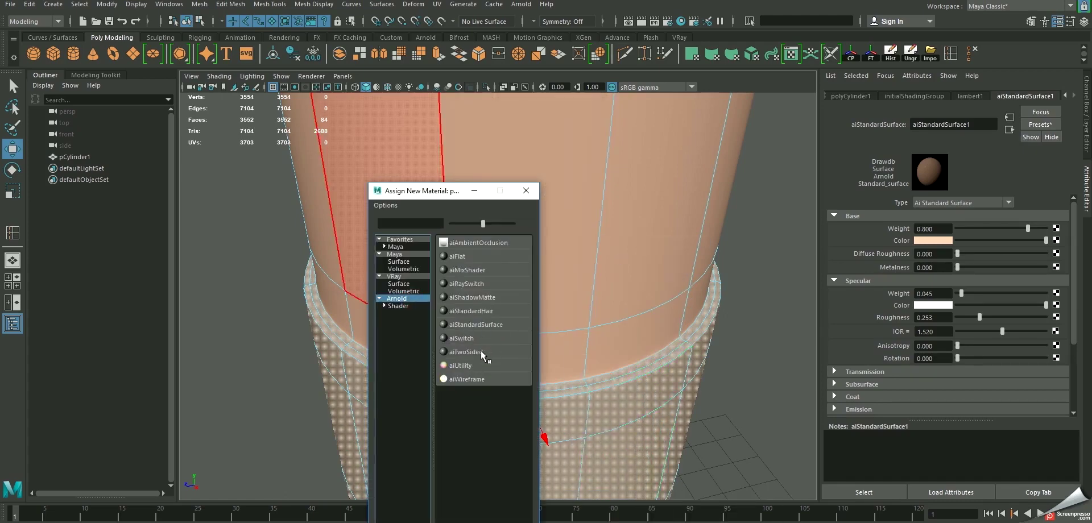
{"action": "left_click", "coordinate": [493, 323]}
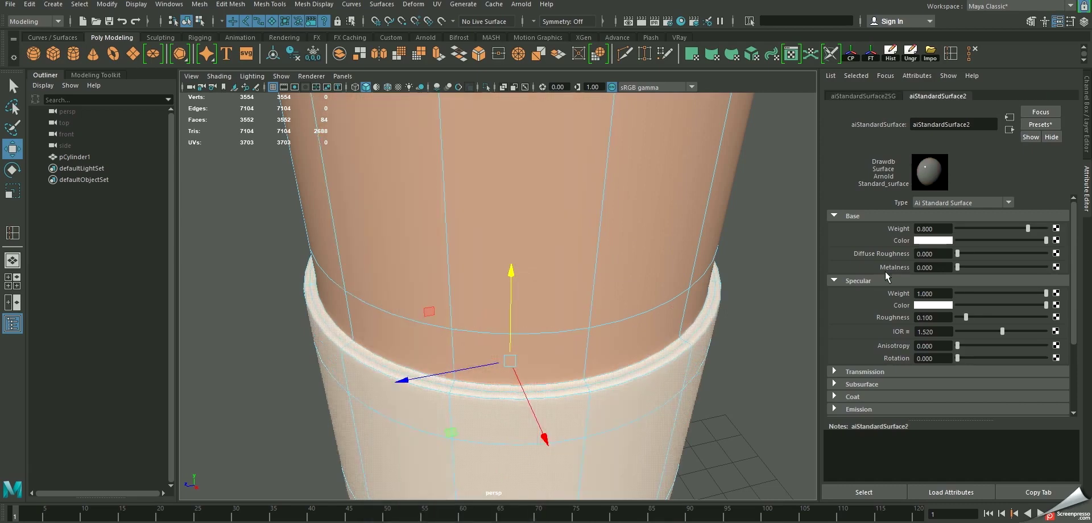
- Set the ferrule's base colour to orange (H 25.385, S 1, V 1)
{"action": "left_click", "coordinate": [943, 241]}
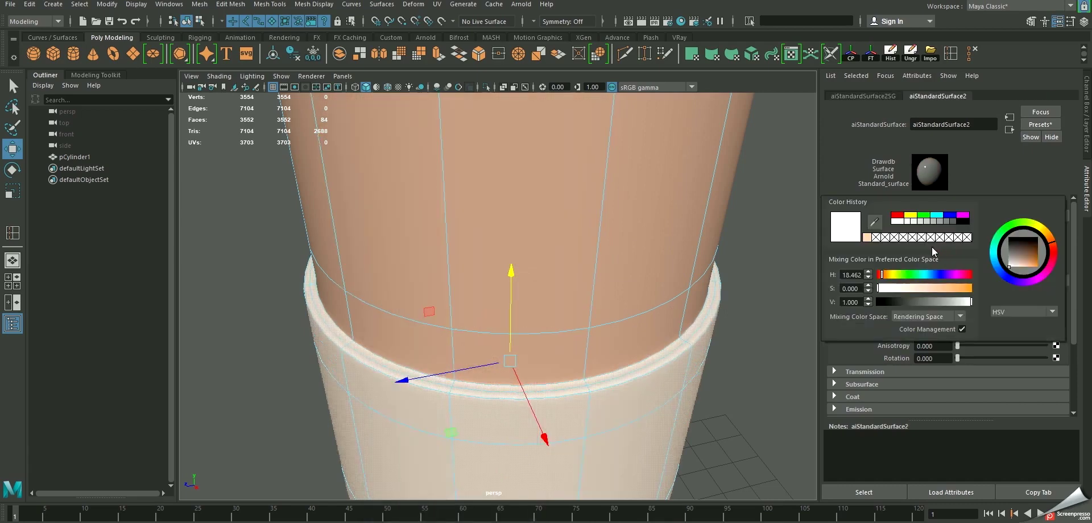
{"action": "left_click", "coordinate": [910, 214]}
{"action": "mouse_move", "coordinate": [885, 276]}
{"action": "left_mouse_down"}
{"action": "mouse_move", "coordinate": [900, 275]}
{"action": "mouse_move", "coordinate": [889, 275]}
{"action": "left_mouse_up"}
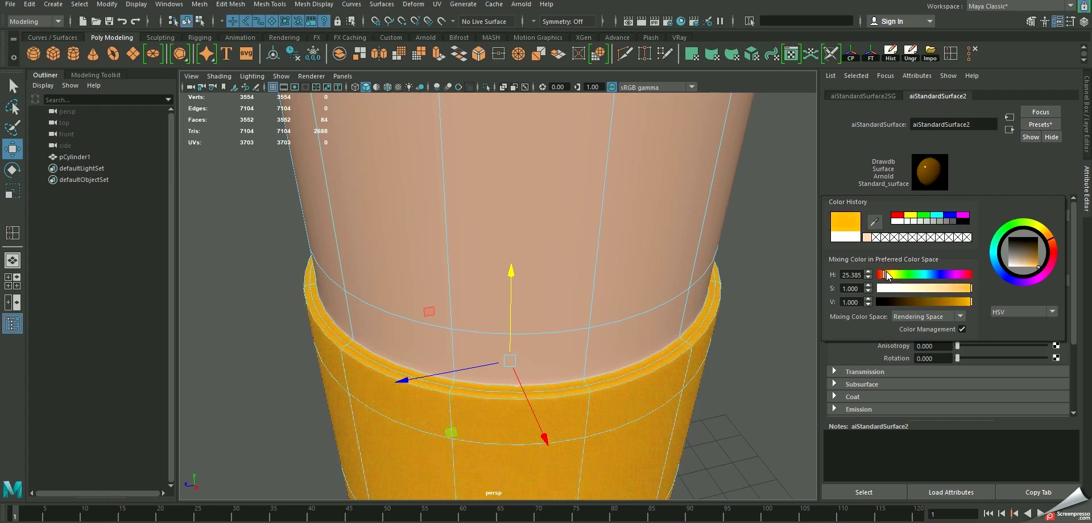
{"action": "scroll", "coordinate": [569, 256], "scroll_direction": "down", "scroll_amount": 5}
{"action": "left_click_drag", "start_coordinate": [568, 256], "coordinate": [591, 228], "text": "alt"}
{"action": "key", "text": "F8"}
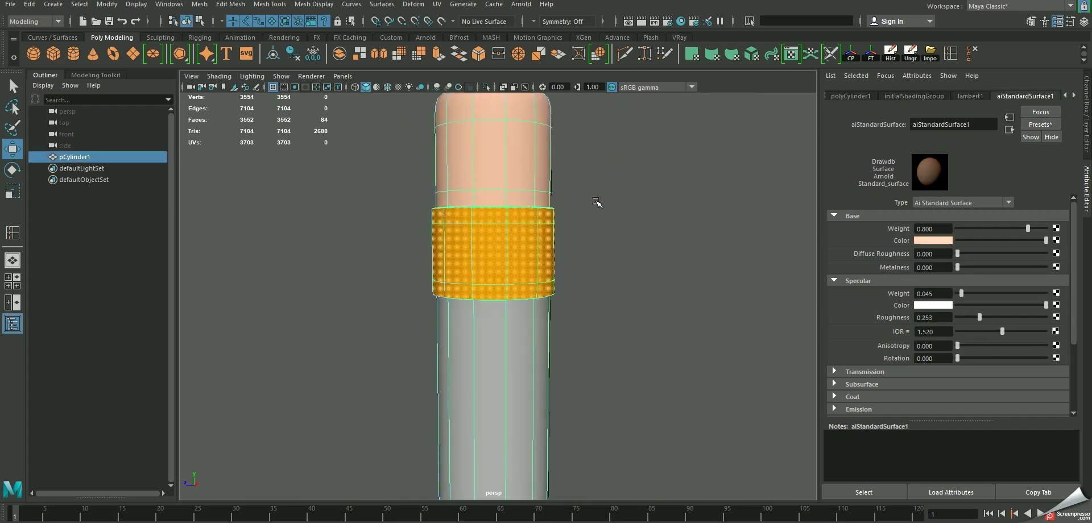
{"action": "scroll", "coordinate": [597, 256], "scroll_direction": "down", "scroll_amount": 3}
{"action": "left_click", "coordinate": [599, 312]}
- Select the faces of the pencil's sharpened cone
{"action": "left_click", "coordinate": [500, 249]}
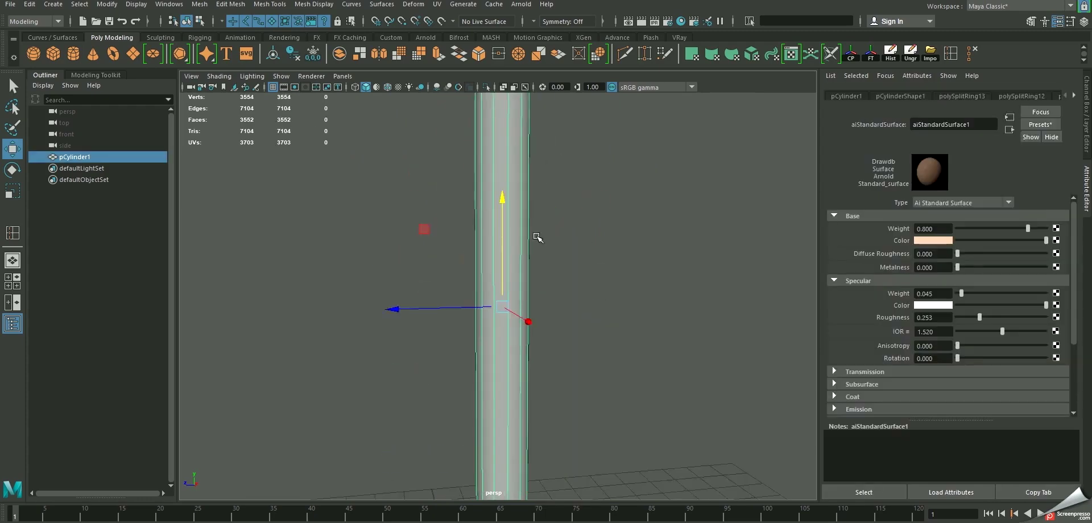
{"action": "left_click_drag", "start_coordinate": [537, 238], "coordinate": [556, 295], "text": "alt"}
{"action": "scroll", "coordinate": [565, 199], "scroll_direction": "down", "scroll_amount": 4}
{"action": "scroll", "coordinate": [530, 272], "scroll_direction": "up", "scroll_amount": 1}
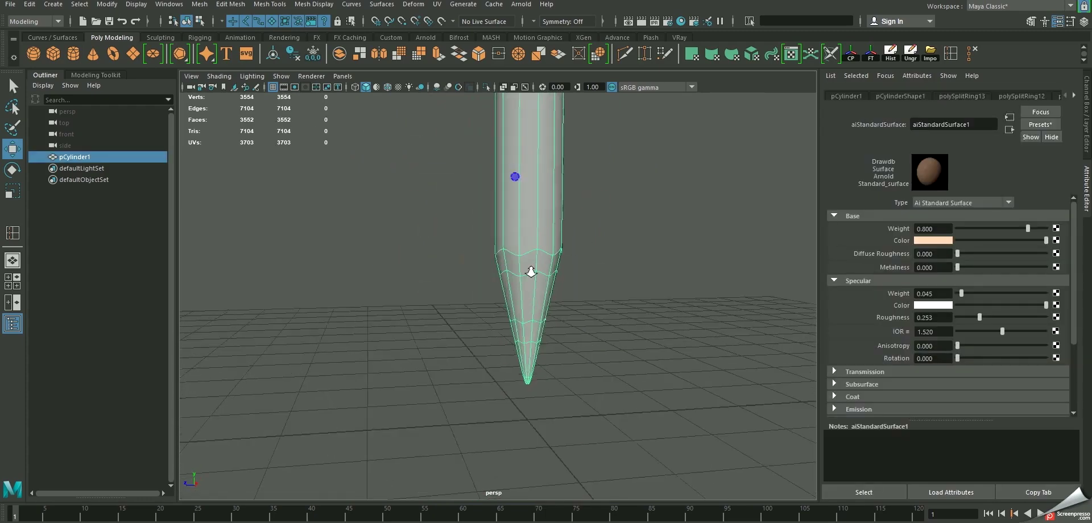
{"action": "right_click_drag", "start_coordinate": [552, 245], "coordinate": [593, 261]}
{"action": "left_click_drag", "start_coordinate": [596, 252], "coordinate": [489, 339]}
{"action": "scroll", "coordinate": [548, 284], "scroll_direction": "up", "scroll_amount": 2}
- Assign a new Arnold aiStandardSurface (aiStandardSurface3) to the cone faces
{"action": "right_click", "coordinate": [563, 235]}
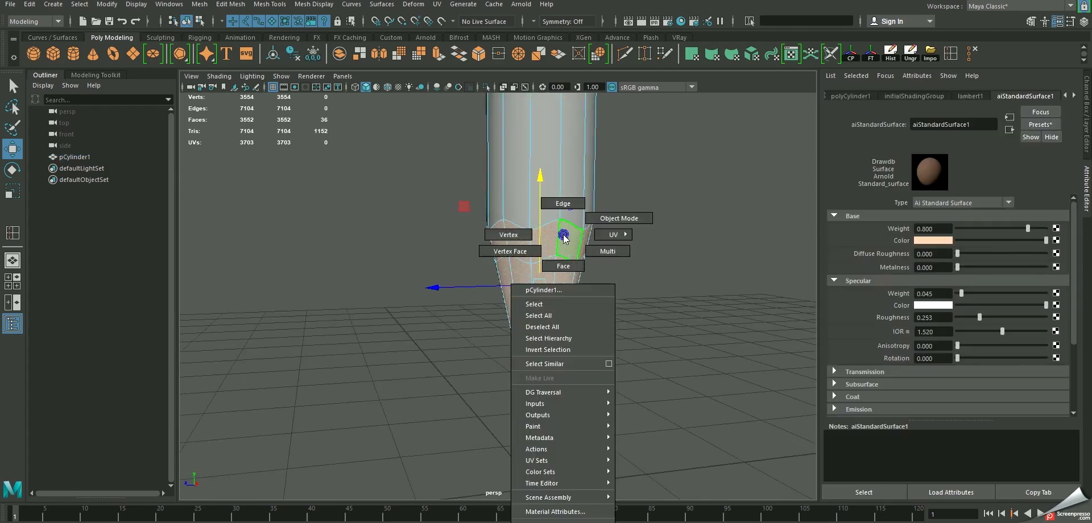
{"action": "left_click", "coordinate": [546, 521]}
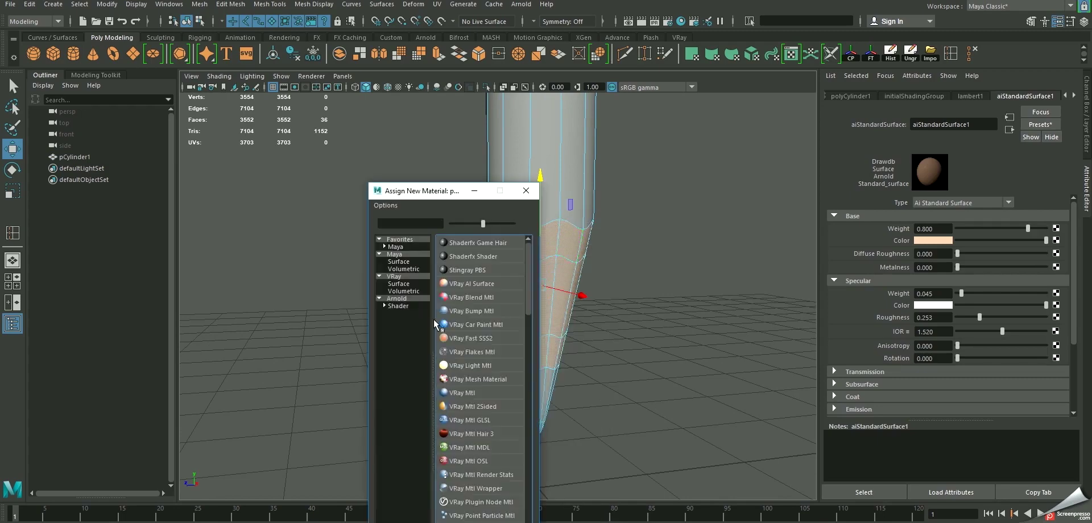
{"action": "left_click_drag", "start_coordinate": [419, 195], "coordinate": [414, 62]}
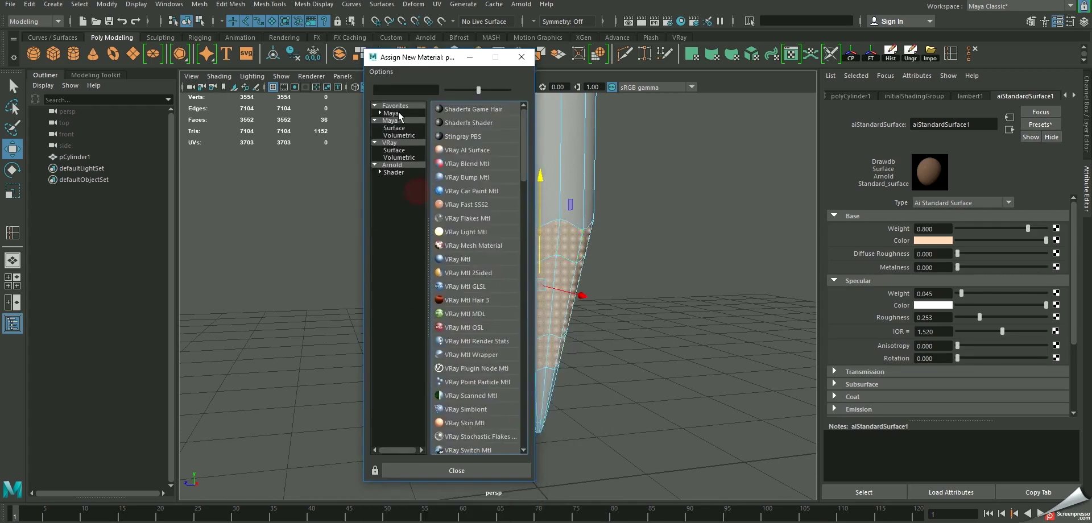
{"action": "left_click", "coordinate": [393, 165]}
{"action": "left_click", "coordinate": [478, 191]}
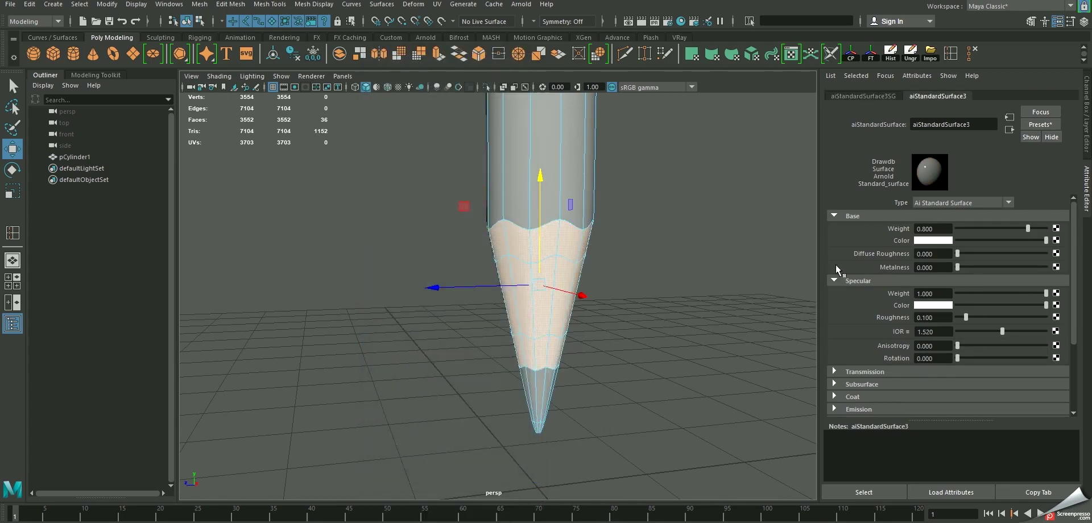
- Set the cone's base colour to a light tan wood (H 36.923, S 0.462)
{"action": "left_click", "coordinate": [941, 241]}
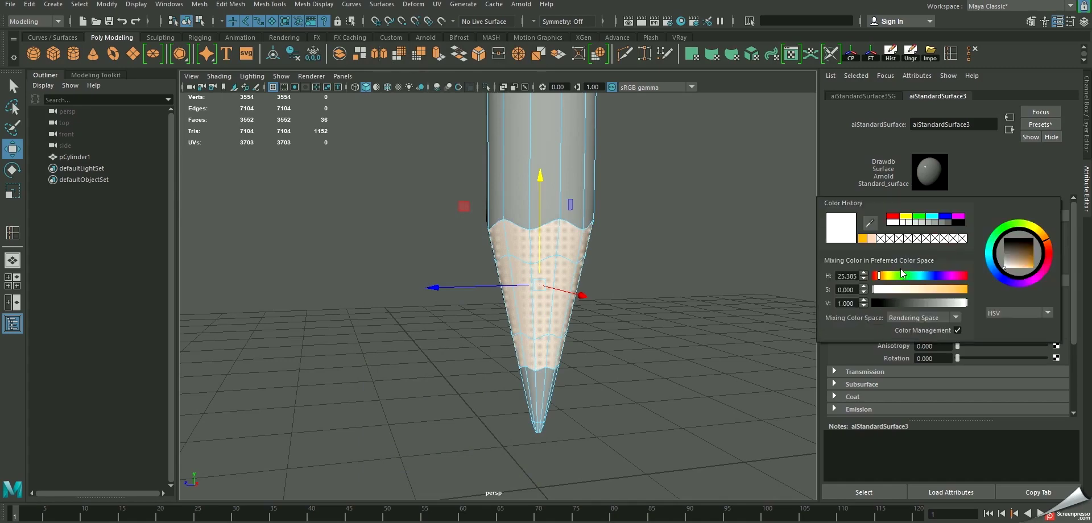
{"action": "left_click", "coordinate": [905, 217]}
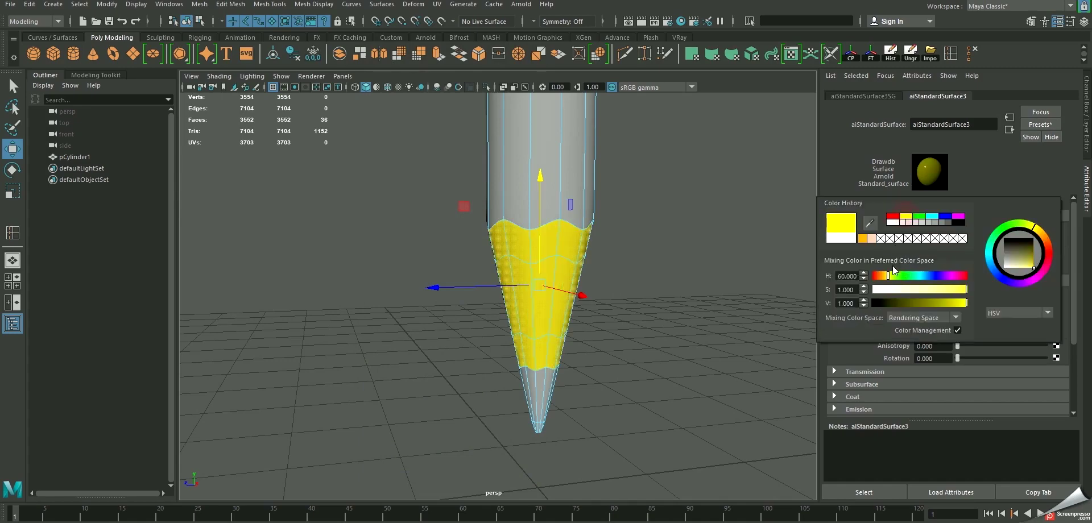
{"action": "left_click", "coordinate": [916, 290]}
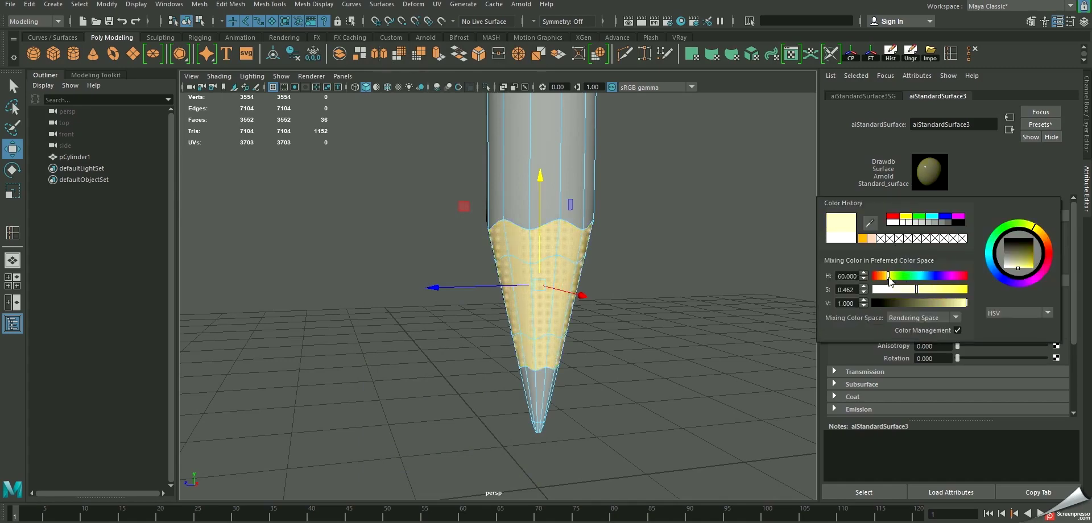
{"action": "left_click_drag", "start_coordinate": [888, 278], "coordinate": [886, 276]}
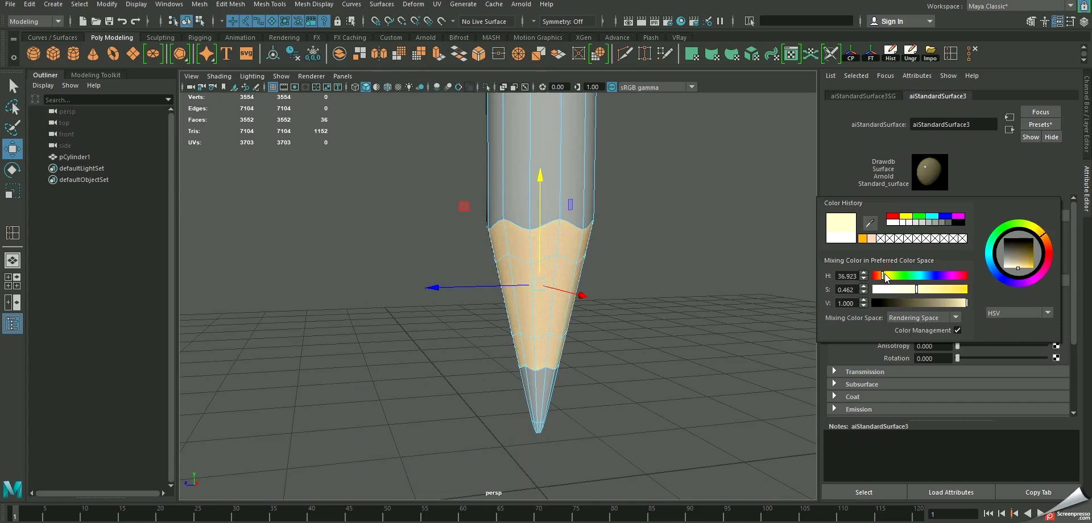
{"action": "right_click", "coordinate": [523, 231]}
- Reselect the pencil and bring up the wood material aiStandardSurface3
{"action": "left_click", "coordinate": [578, 210]}
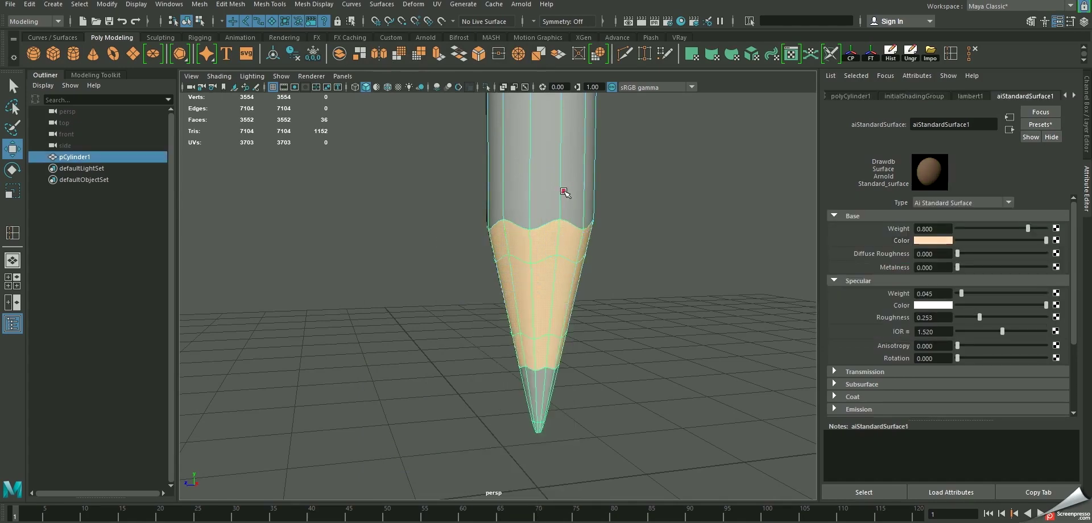
{"action": "right_click", "coordinate": [560, 193]}
{"action": "left_click", "coordinate": [560, 224]}
{"action": "left_click", "coordinate": [546, 352]}
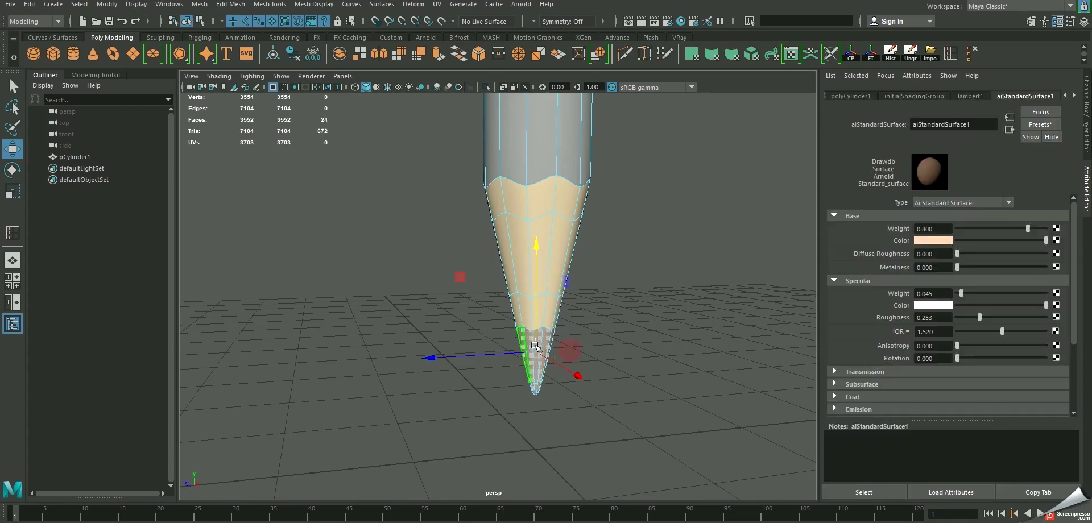
{"action": "right_click", "coordinate": [555, 260]}
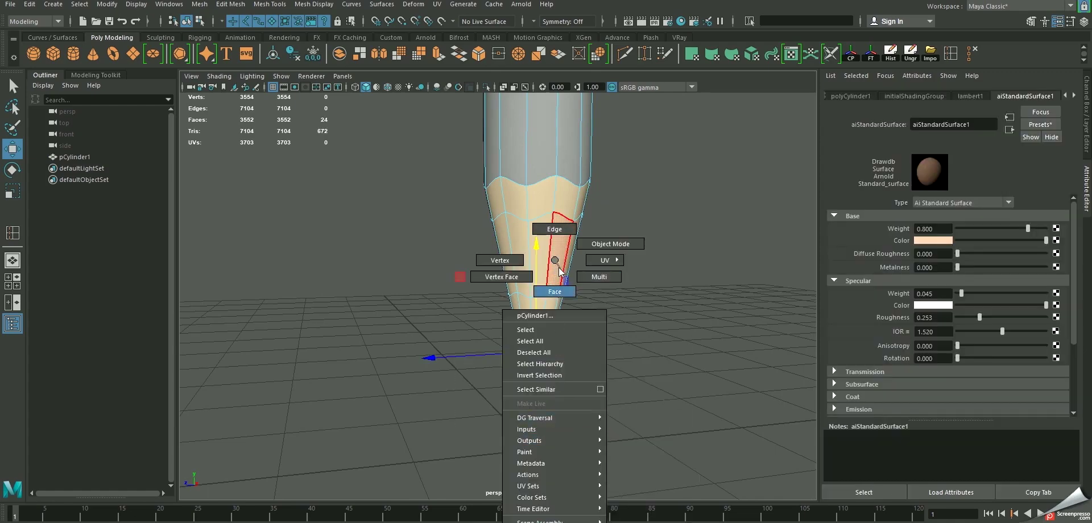
{"action": "left_click", "coordinate": [565, 249]}
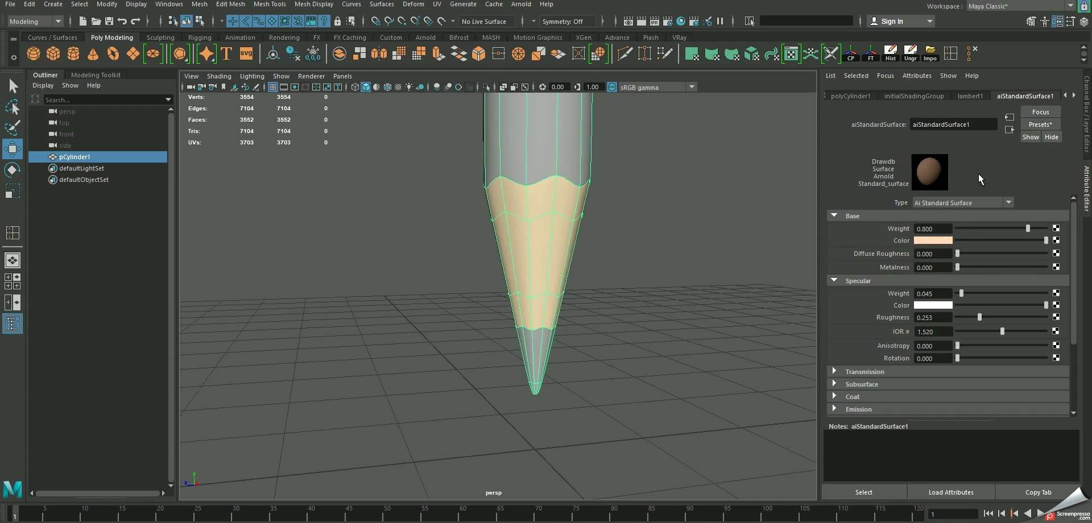
{"action": "left_click", "coordinate": [1083, 99]}
{"action": "left_click", "coordinate": [1042, 373]}
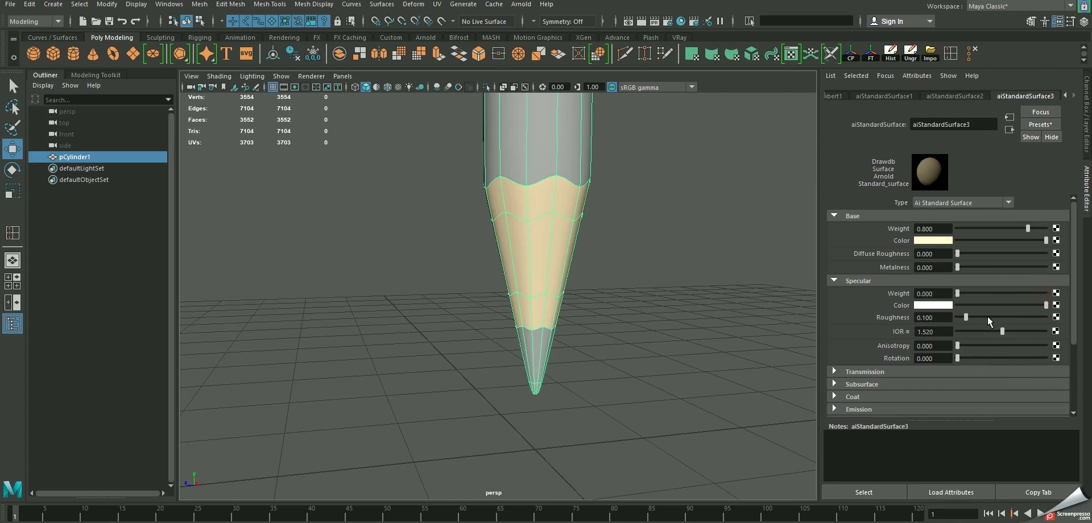
- Set specular weight 0.052 and roughness 0.266, then select the pencil-point faces
{"action": "left_click_drag", "start_coordinate": [973, 317], "coordinate": [980, 316]}
{"action": "left_click_drag", "start_coordinate": [613, 314], "coordinate": [566, 226], "text": "alt"}
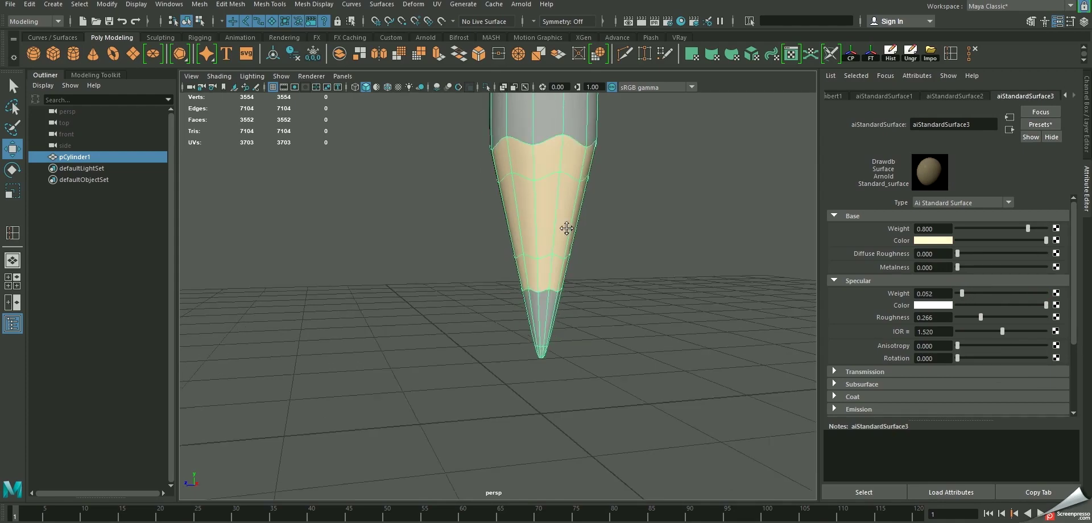
{"action": "left_click", "coordinate": [555, 304]}
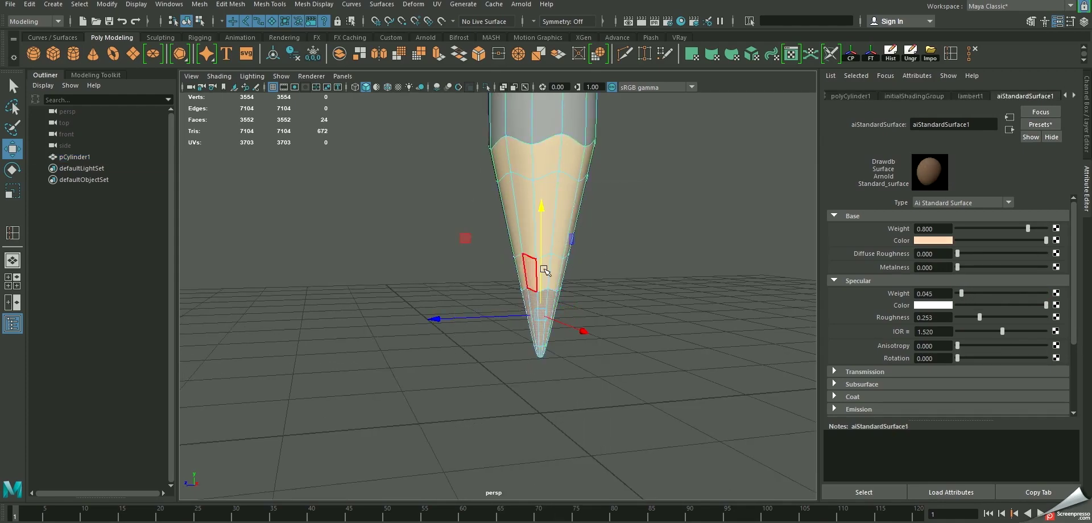
- Assign a new Arnold aiStandardSurface (aiStandardSurface4) to the tip faces
{"action": "right_click", "coordinate": [555, 239]}
{"action": "left_click", "coordinate": [546, 518]}
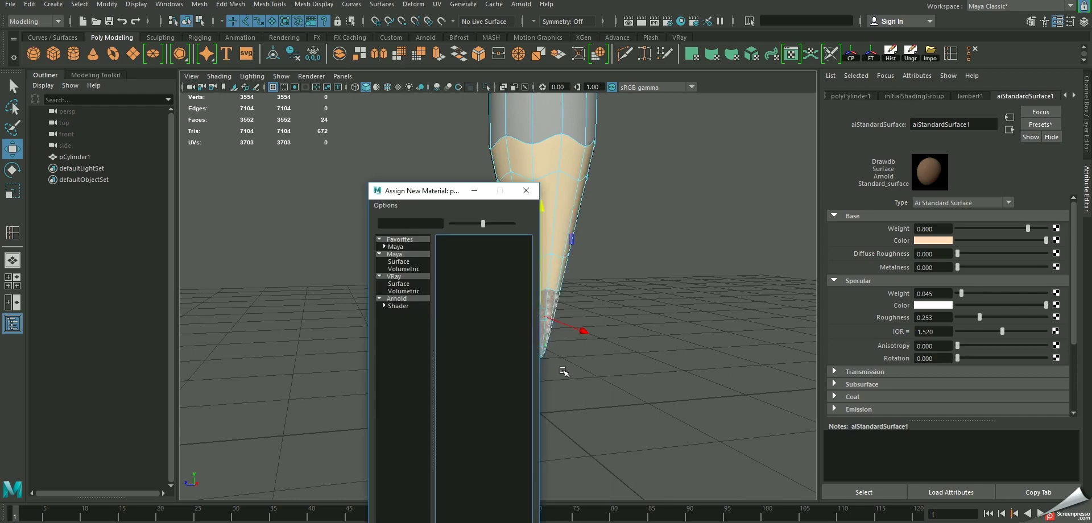
{"action": "left_click", "coordinate": [408, 299]}
{"action": "left_click", "coordinate": [471, 328]}
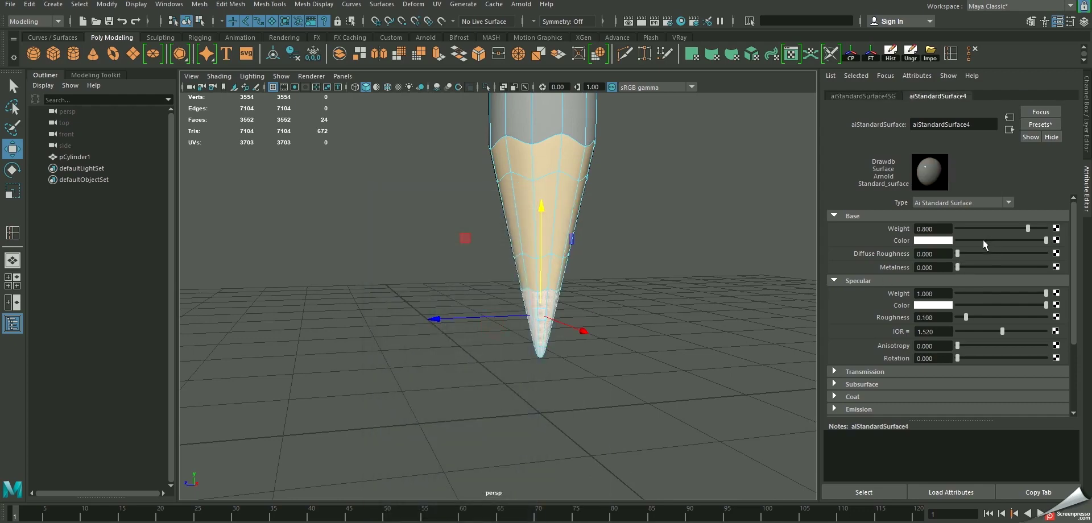
- Make the lead black with specular weight 0.266 and roughness 0.227
{"action": "left_click_drag", "start_coordinate": [982, 240], "coordinate": [959, 240]}
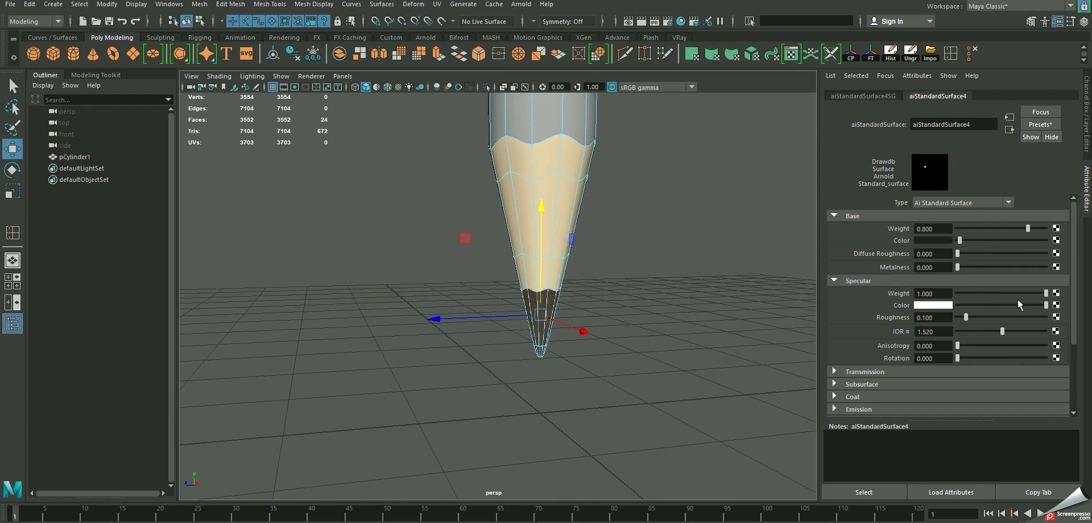
{"action": "left_click_drag", "start_coordinate": [1047, 300], "coordinate": [964, 300]}
{"action": "left_click", "coordinate": [976, 317]}
{"action": "left_click", "coordinate": [964, 294]}
{"action": "key", "text": "F8"}
- Select the faces of the pencil body
{"action": "left_click", "coordinate": [699, 138]}
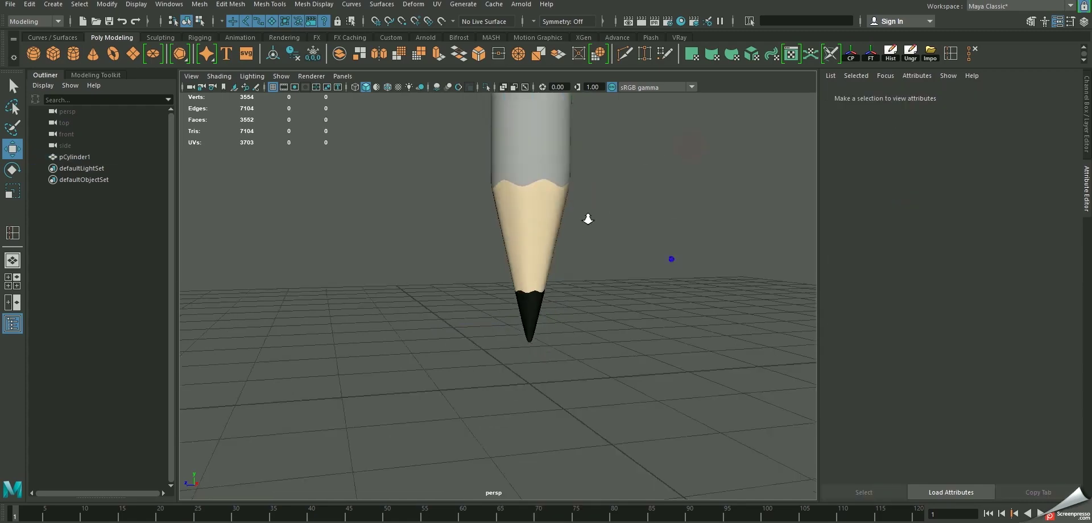
{"action": "left_click_drag", "start_coordinate": [587, 217], "coordinate": [545, 332], "text": "alt"}
{"action": "scroll", "coordinate": [544, 332], "scroll_direction": "down", "scroll_amount": 3}
{"action": "scroll", "coordinate": [529, 310], "scroll_direction": "down", "scroll_amount": 3}
{"action": "scroll", "coordinate": [495, 292], "scroll_direction": "down", "scroll_amount": 3}
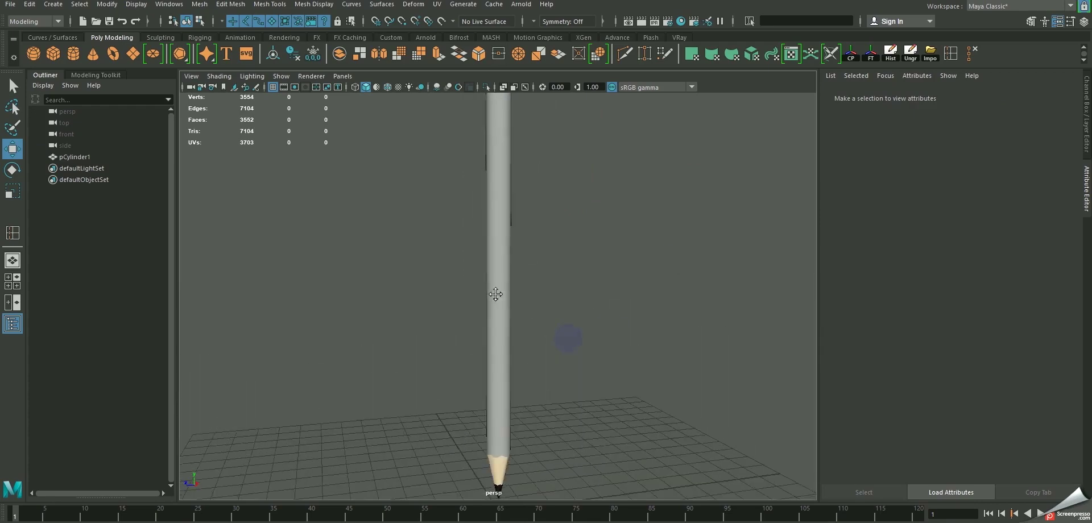
{"action": "left_click", "coordinate": [506, 197]}
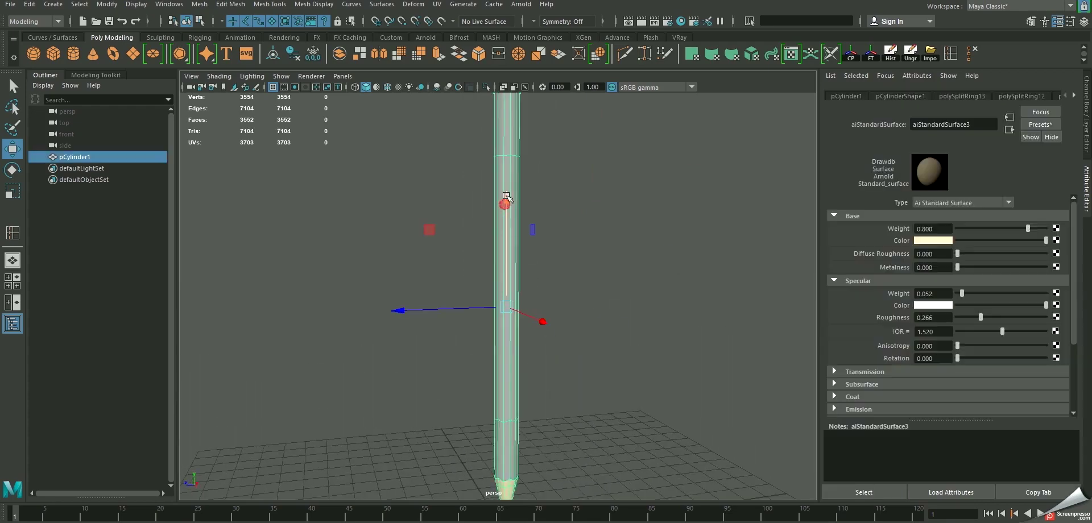
{"action": "scroll", "coordinate": [506, 198], "scroll_direction": "up", "scroll_amount": 2}
{"action": "scroll", "coordinate": [480, 210], "scroll_direction": "up", "scroll_amount": 3}
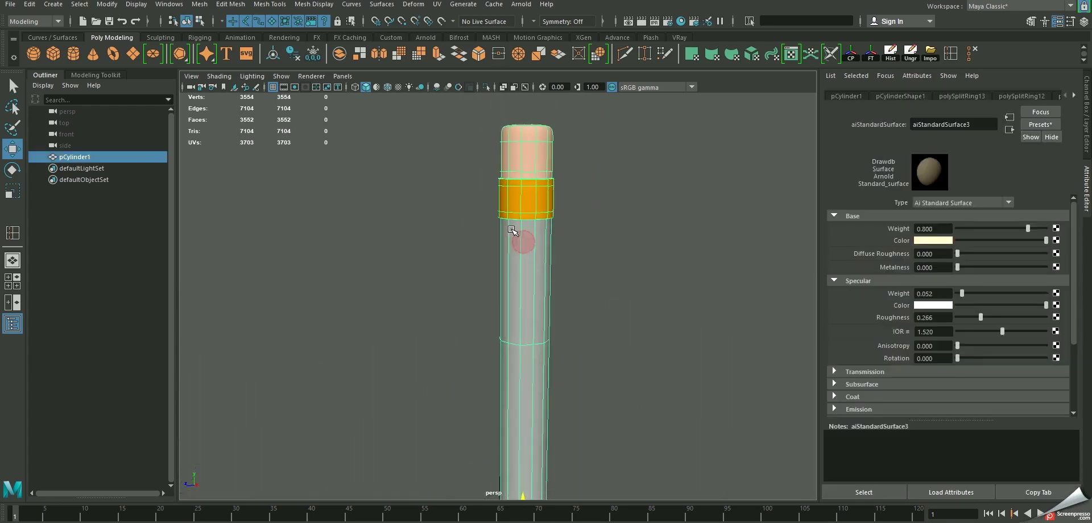
{"action": "scroll", "coordinate": [521, 166], "scroll_direction": "down", "scroll_amount": 3}
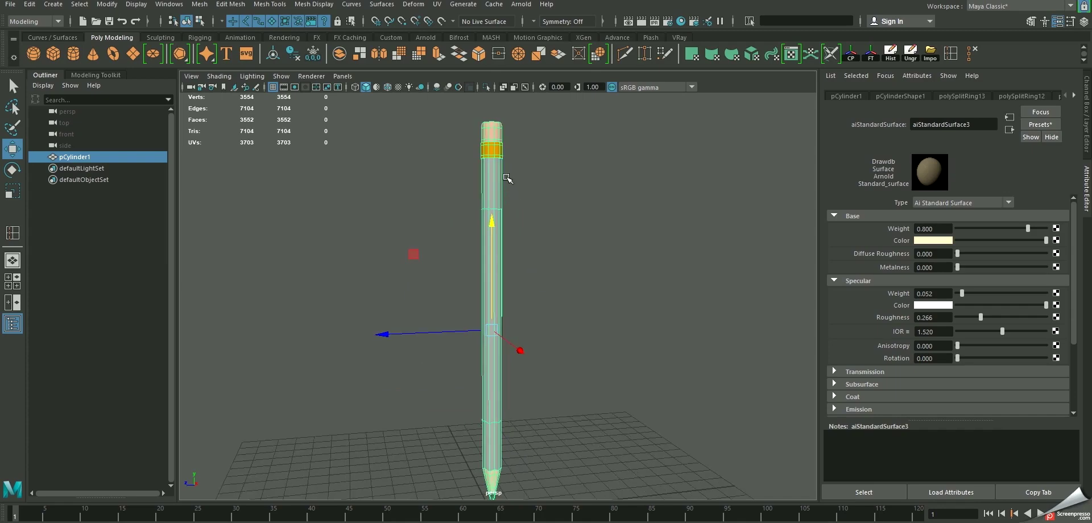
{"action": "right_click_drag", "start_coordinate": [506, 177], "coordinate": [513, 210]}
{"action": "left_click_drag", "start_coordinate": [541, 189], "coordinate": [423, 437]}
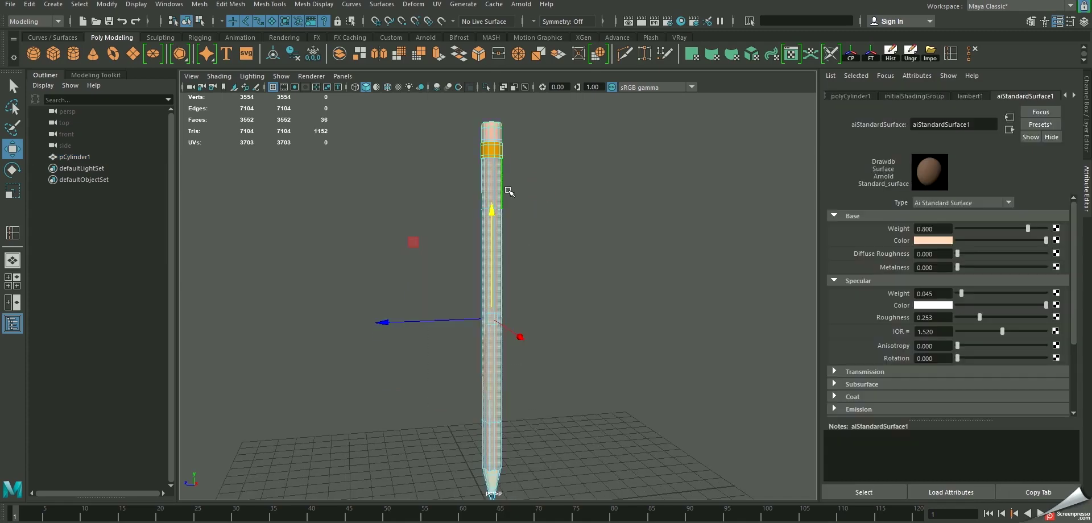
- Assign a new Arnold aiStandardSurface (aiStandardSurface5) to the body faces
{"action": "right_click_drag", "start_coordinate": [507, 190], "coordinate": [523, 464]}
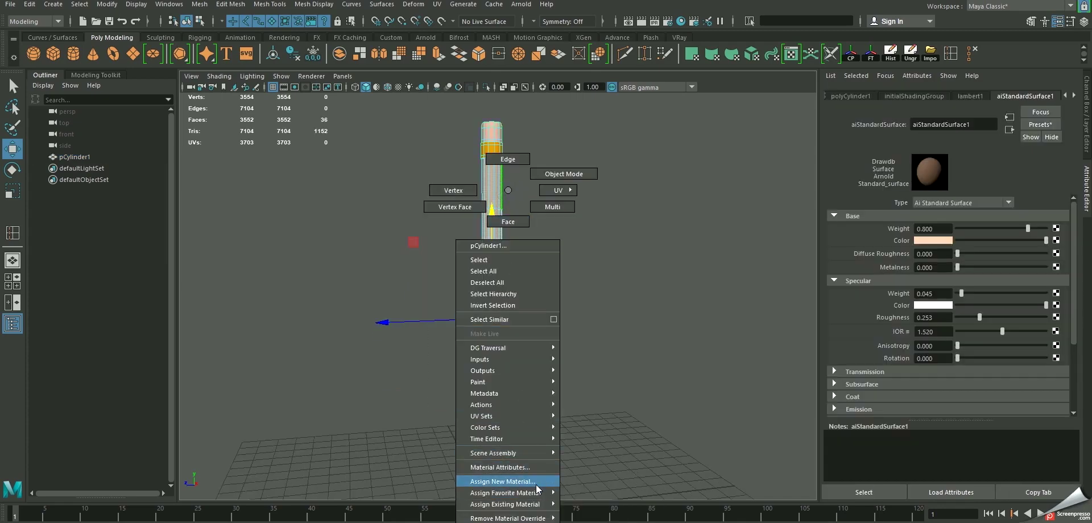
{"action": "left_click", "coordinate": [536, 482]}
{"action": "left_click", "coordinate": [406, 299]}
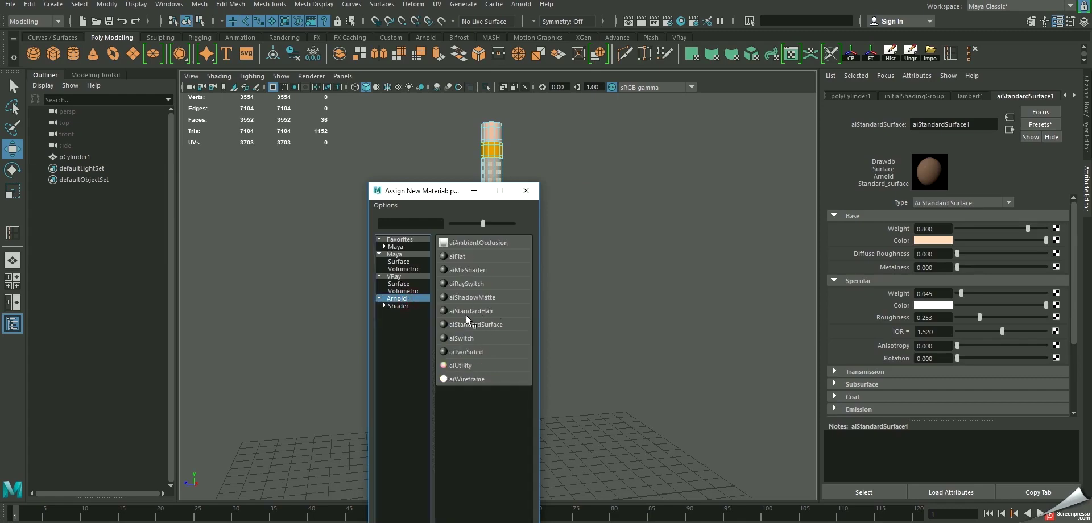
{"action": "left_click", "coordinate": [475, 327]}
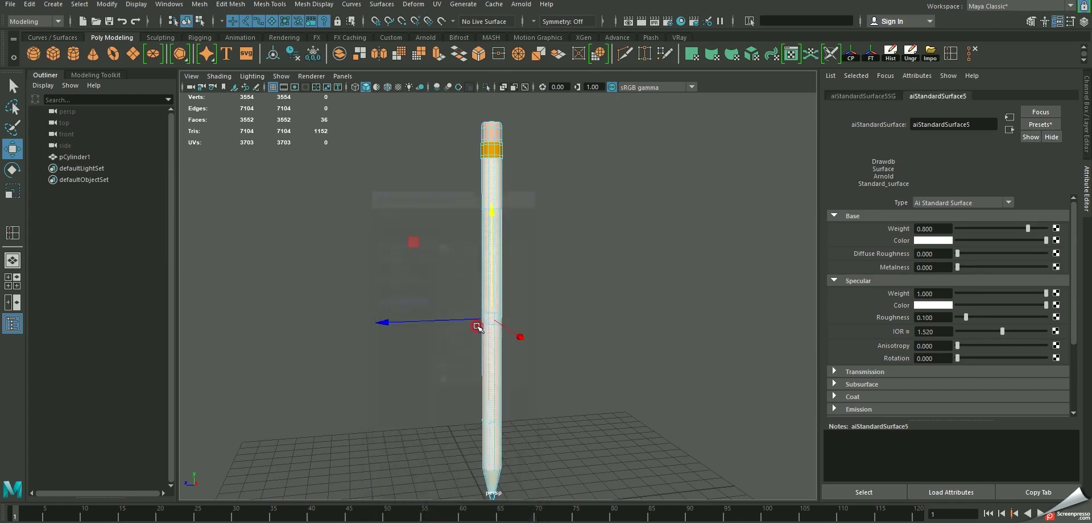
- Set the body's base colour to near-black (V 0.017) and specular weight to 0.162
{"action": "left_click", "coordinate": [949, 240]}
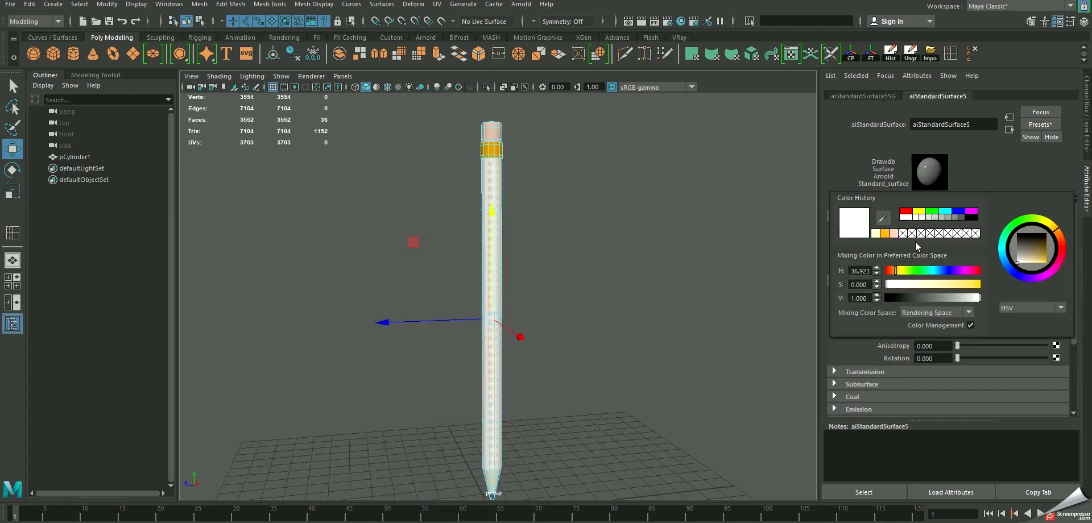
{"action": "left_click", "coordinate": [964, 217]}
{"action": "left_click_drag", "start_coordinate": [911, 300], "coordinate": [898, 302]}
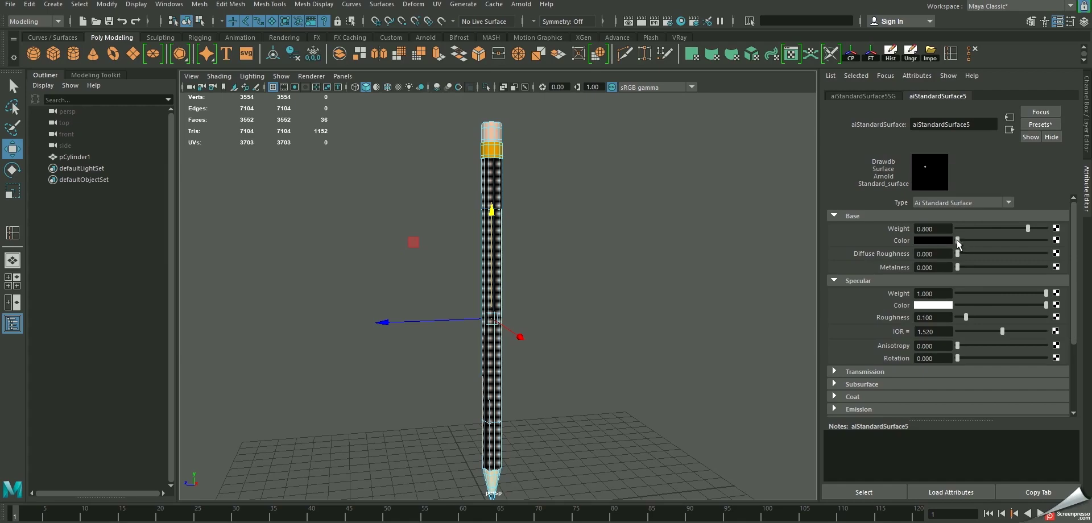
{"action": "left_click_drag", "start_coordinate": [1043, 296], "coordinate": [965, 298]}
{"action": "left_click", "coordinate": [611, 215]}
{"action": "scroll", "coordinate": [487, 188], "scroll_direction": "up", "scroll_amount": 3}
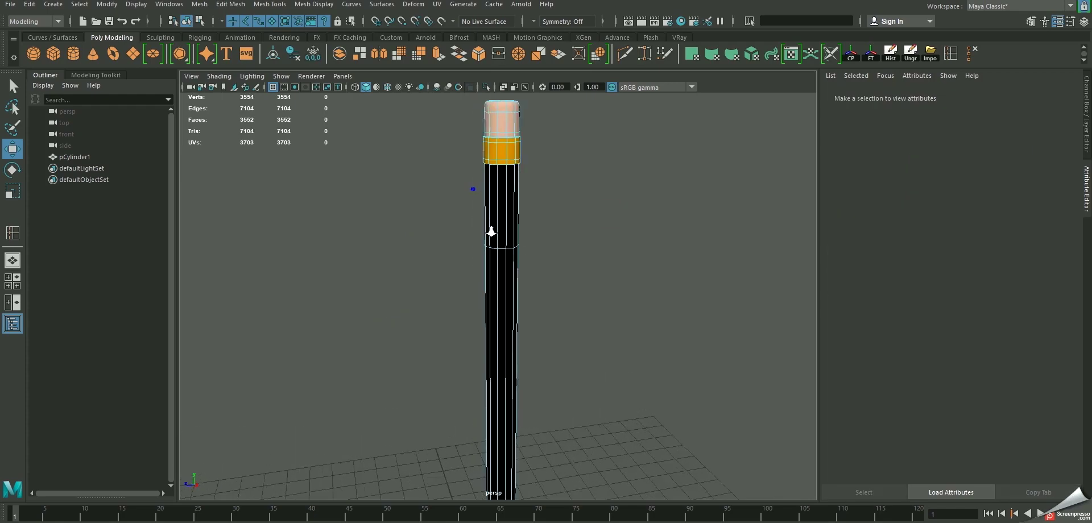
- Select alternating face strips down the front of the pencil body
{"action": "scroll", "coordinate": [491, 231], "scroll_direction": "up", "scroll_amount": 2}
{"action": "left_click", "coordinate": [505, 198]}
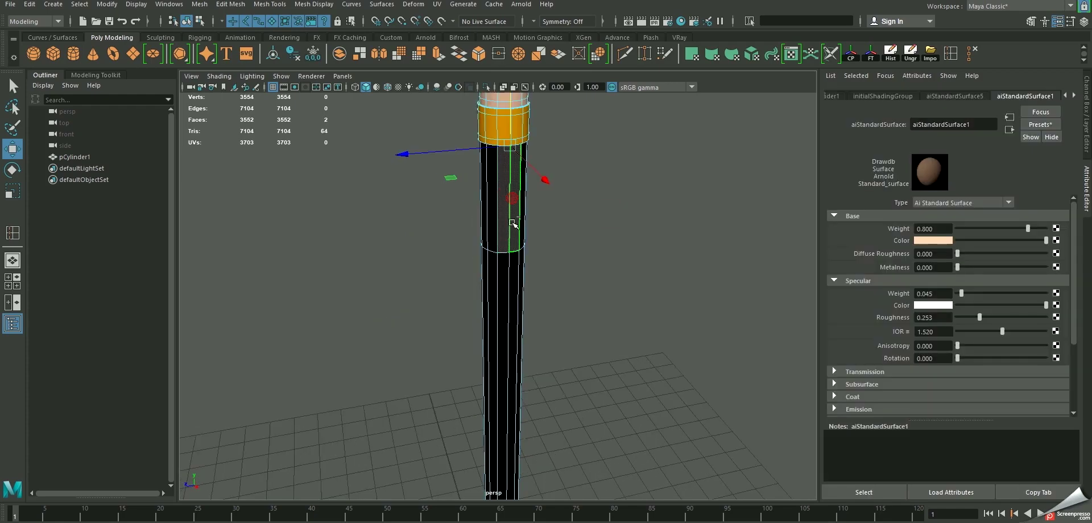
{"action": "left_click", "coordinate": [512, 261]}
{"action": "left_click", "coordinate": [509, 227]}
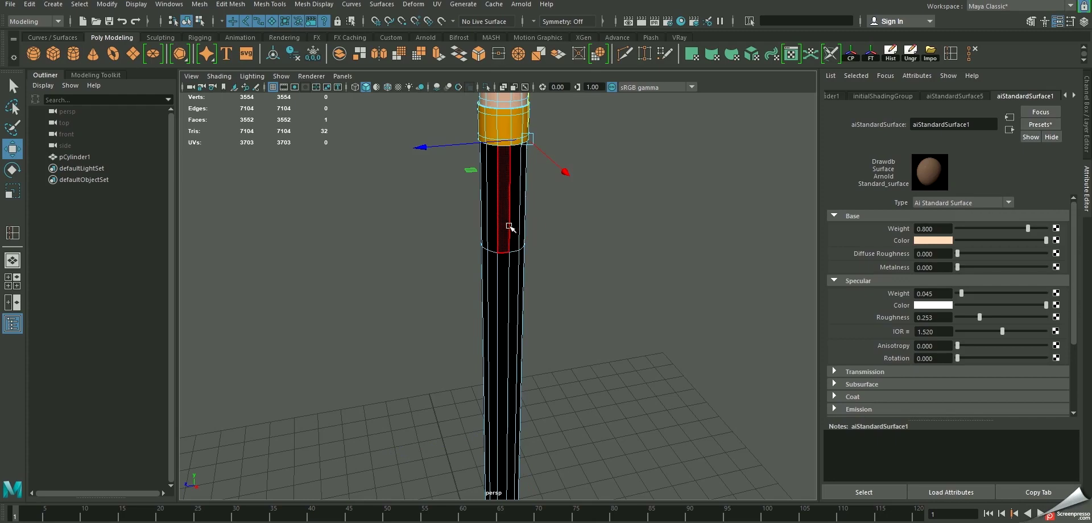
{"action": "left_click", "coordinate": [516, 254]}
{"action": "left_click", "coordinate": [517, 284], "text": "shift"}
{"action": "mouse_move", "coordinate": [516, 253]}
{"action": "left_mouse_down", "text": "alt"}
{"action": "mouse_move", "coordinate": [496, 194]}
{"action": "mouse_move", "coordinate": [500, 238]}
{"action": "left_mouse_up", "text": "alt"}
{"action": "scroll", "coordinate": [500, 238], "scroll_direction": "down", "scroll_amount": 3}
{"action": "left_click", "coordinate": [467, 363]}
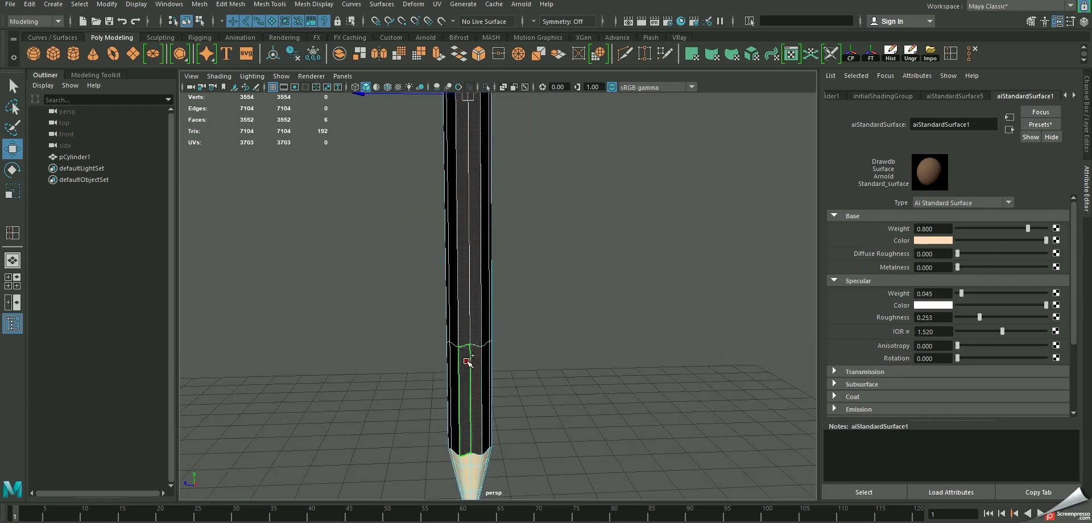
{"action": "left_click_drag", "start_coordinate": [468, 362], "coordinate": [445, 258], "text": "alt"}
{"action": "left_click", "coordinate": [462, 348]}
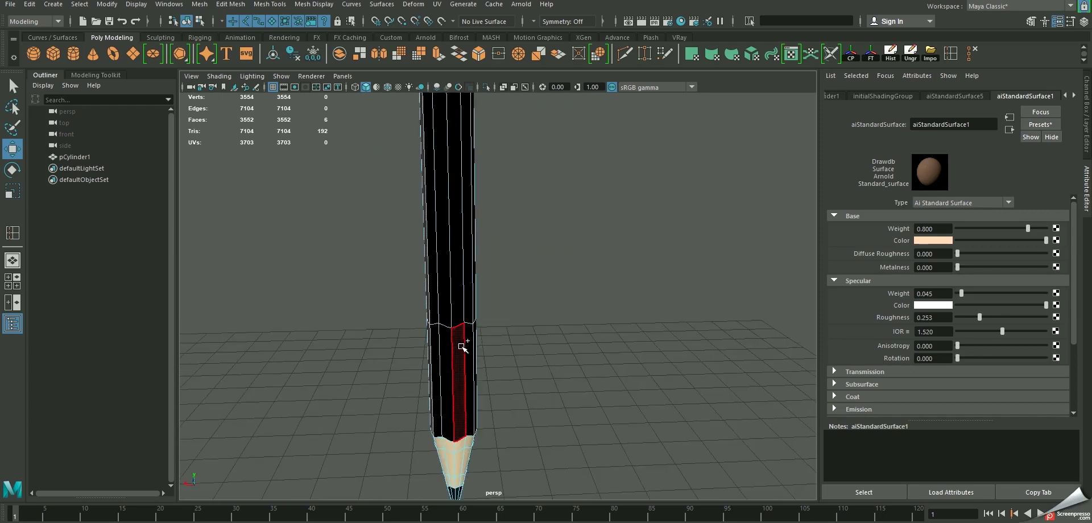
{"action": "left_click", "coordinate": [463, 227], "text": "shift"}
{"action": "scroll", "coordinate": [506, 407], "scroll_direction": "up", "scroll_amount": 3}
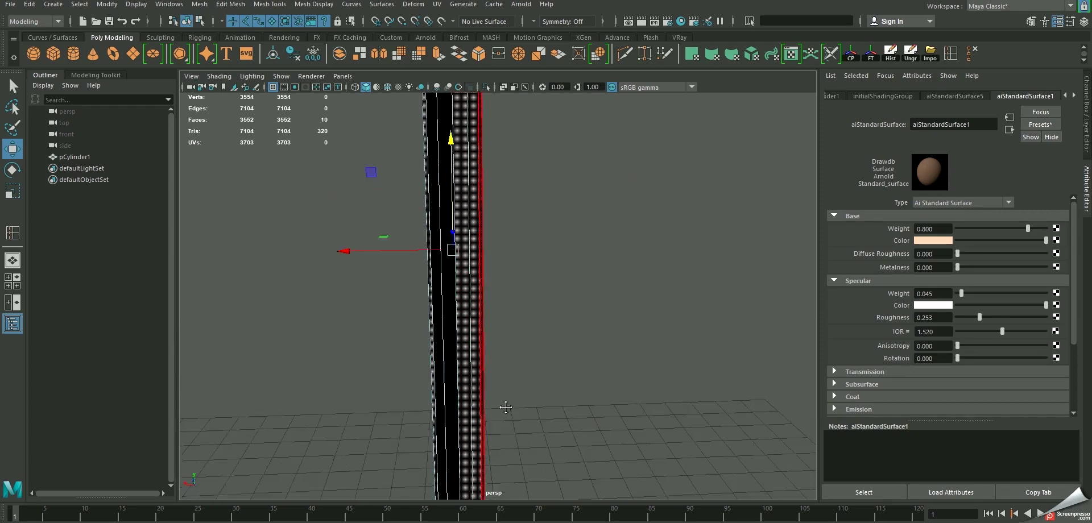
{"action": "scroll", "coordinate": [514, 273], "scroll_direction": "down", "scroll_amount": 3}
- Add alternating strips on the other sides of the body and remove stray faces
{"action": "left_click_drag", "start_coordinate": [519, 329], "coordinate": [451, 239], "text": "alt"}
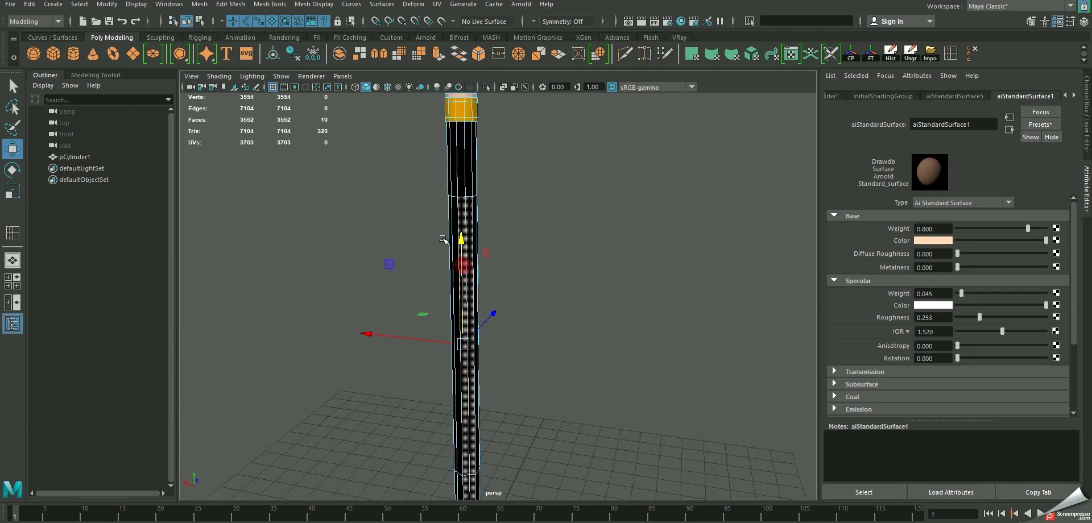
{"action": "left_click", "coordinate": [461, 185], "text": "shift"}
{"action": "mouse_move", "coordinate": [497, 198]}
{"action": "left_mouse_down", "text": "alt"}
{"action": "mouse_move", "coordinate": [398, 232]}
{"action": "mouse_move", "coordinate": [478, 163]}
{"action": "mouse_move", "coordinate": [502, 180]}
{"action": "mouse_move", "coordinate": [514, 157]}
{"action": "mouse_move", "coordinate": [577, 194]}
{"action": "left_mouse_up", "text": "alt"}
{"action": "left_click", "coordinate": [523, 149], "text": "shift"}
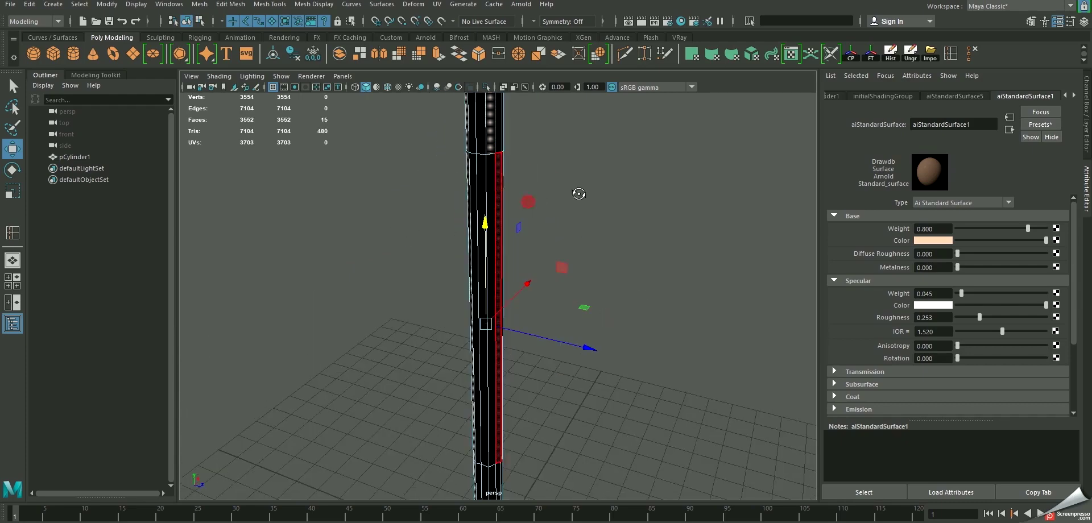
{"action": "left_click", "coordinate": [501, 178], "text": "shift"}
{"action": "mouse_move", "coordinate": [557, 163]}
{"action": "left_mouse_down", "text": "alt"}
{"action": "mouse_move", "coordinate": [565, 270]}
{"action": "mouse_move", "coordinate": [503, 398]}
{"action": "mouse_move", "coordinate": [446, 287]}
{"action": "mouse_move", "coordinate": [612, 314]}
{"action": "mouse_move", "coordinate": [551, 299]}
{"action": "mouse_move", "coordinate": [575, 394]}
{"action": "mouse_move", "coordinate": [590, 368]}
{"action": "mouse_move", "coordinate": [566, 260]}
{"action": "mouse_move", "coordinate": [507, 271]}
{"action": "left_mouse_up", "text": "alt"}
{"action": "left_click", "coordinate": [502, 398], "text": "shift"}
{"action": "left_click", "coordinate": [502, 397], "text": "shift"}
{"action": "left_click", "coordinate": [552, 299], "text": "shift"}
{"action": "left_click", "coordinate": [551, 299], "text": "shift"}
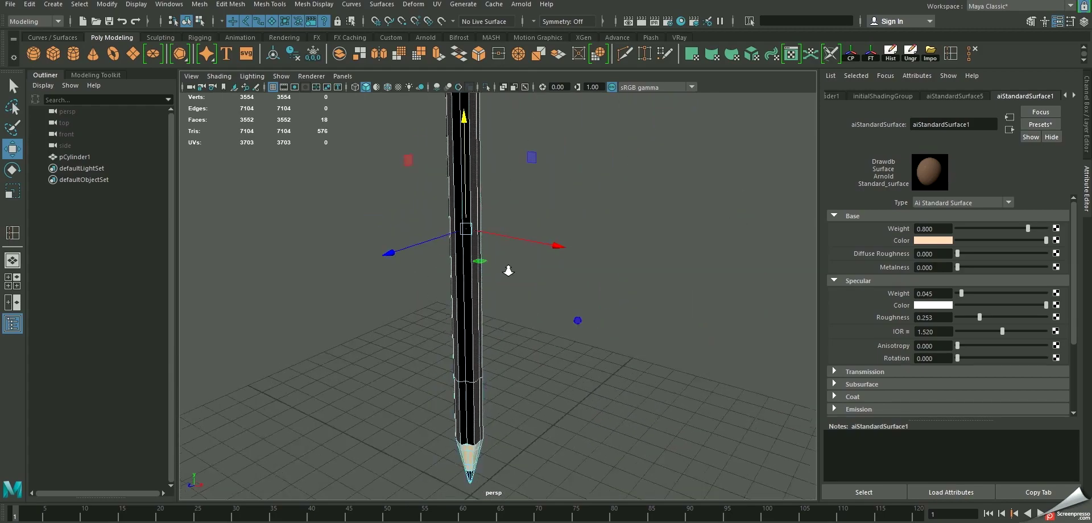
{"action": "mouse_move", "coordinate": [508, 271]}
{"action": "left_mouse_down", "text": "alt"}
{"action": "mouse_move", "coordinate": [577, 258]}
{"action": "mouse_move", "coordinate": [501, 214]}
{"action": "left_mouse_up", "text": "alt"}
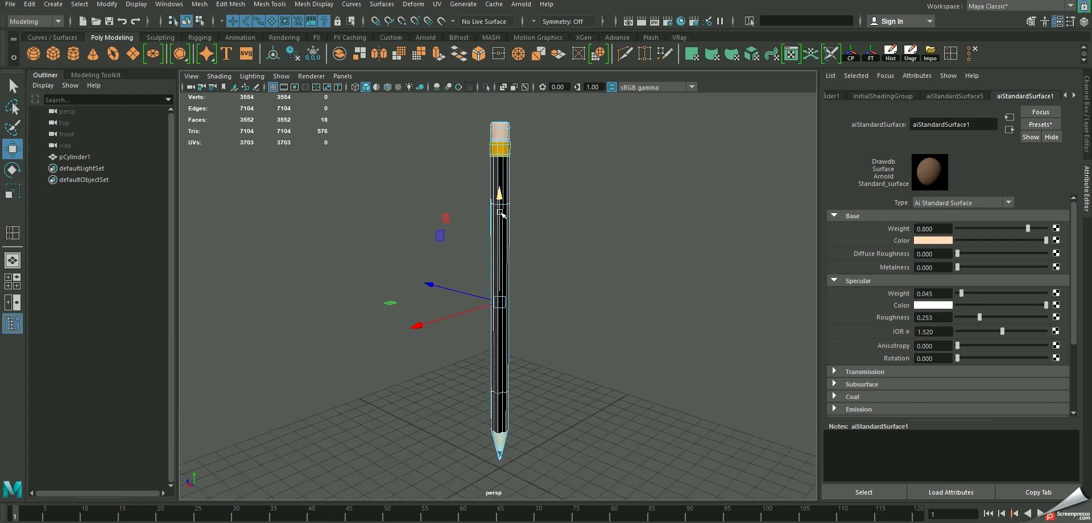
- Assign a new Arnold aiStandardSurface (aiStandardSurface6) to the selected strips
{"action": "right_click_drag", "start_coordinate": [501, 214], "coordinate": [528, 510]}
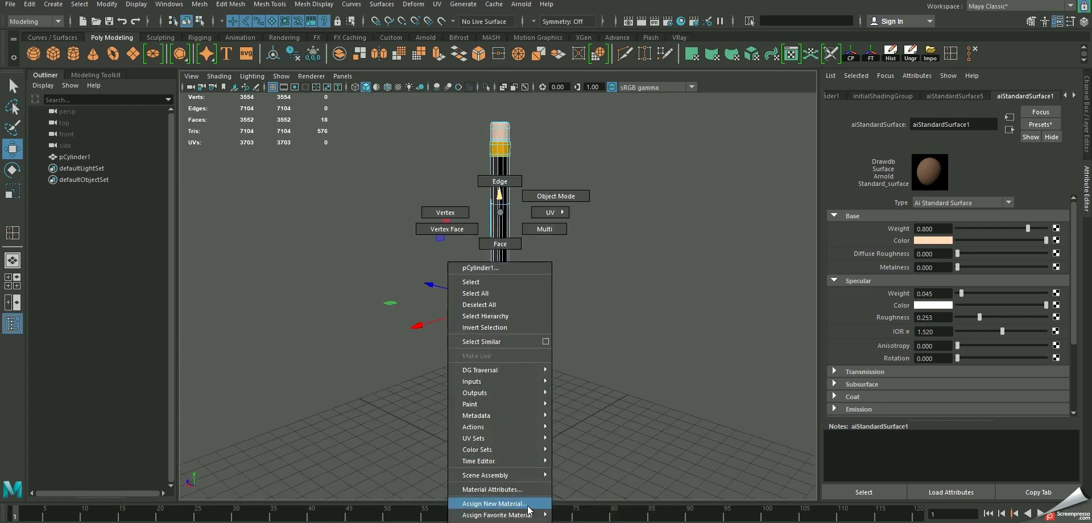
{"action": "left_click", "coordinate": [402, 299]}
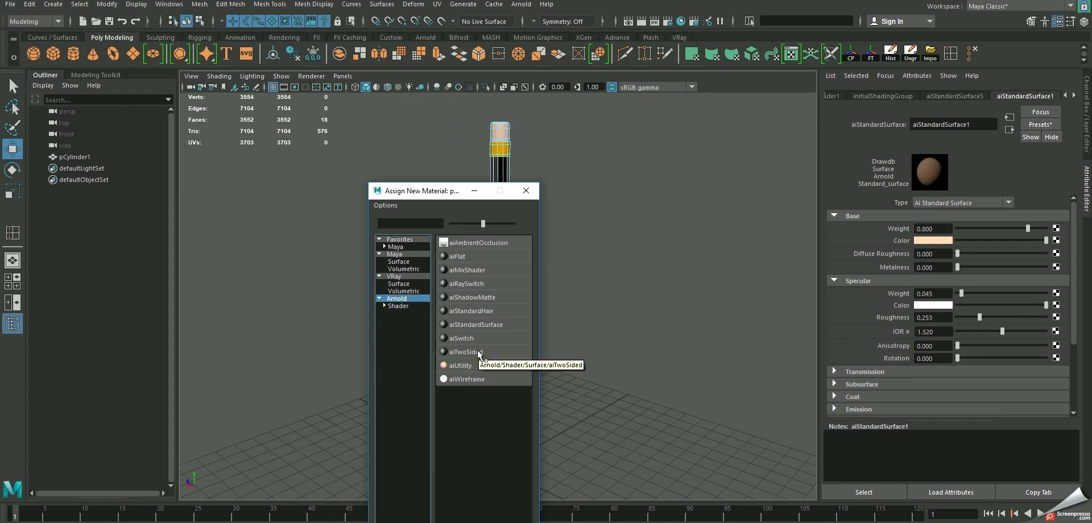
{"action": "left_click", "coordinate": [481, 319]}
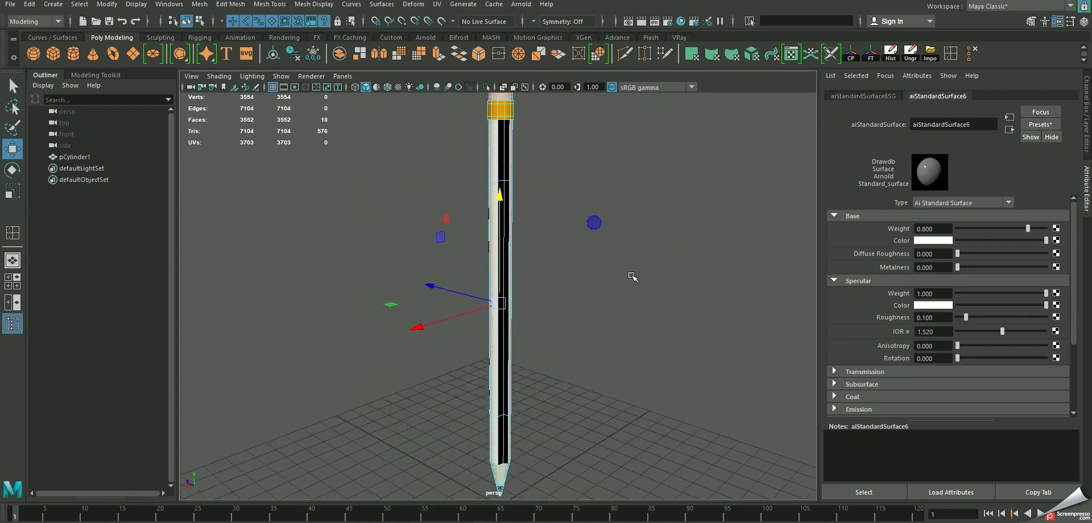
- Make the stripes yellow with specular weight lowered to about 0.31
{"action": "scroll", "coordinate": [629, 276], "scroll_direction": "up", "scroll_amount": 3}
{"action": "left_click", "coordinate": [934, 241]}
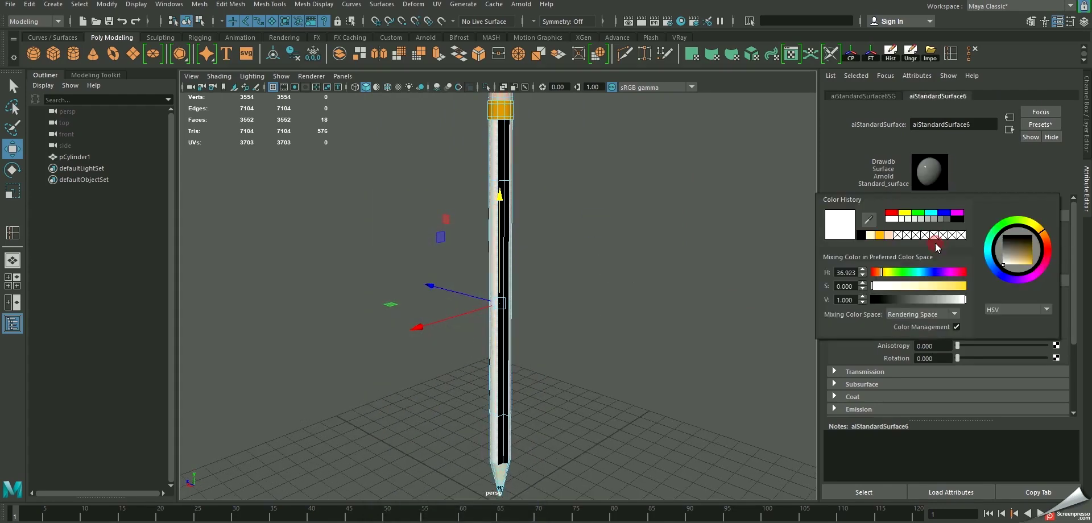
{"action": "left_click", "coordinate": [904, 214]}
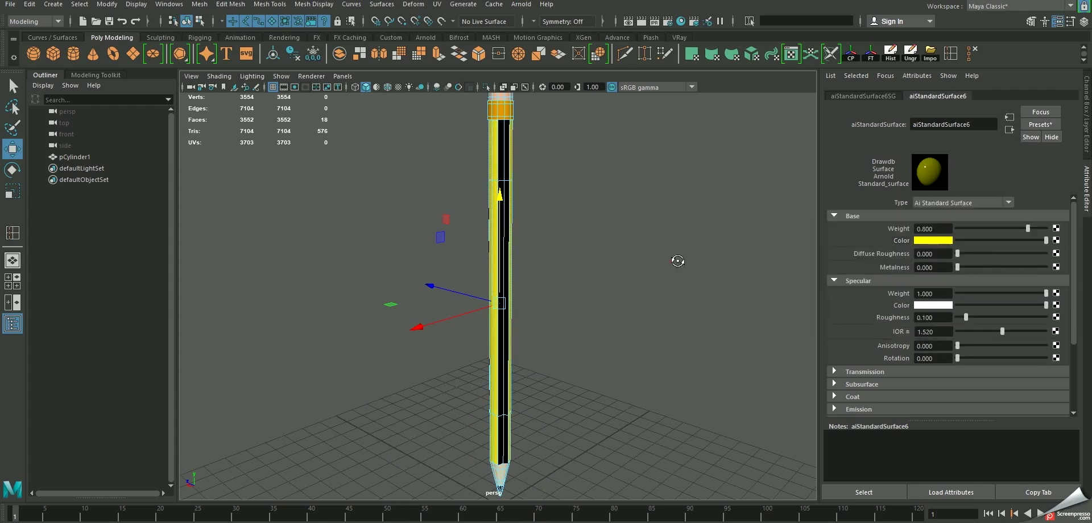
{"action": "left_click_drag", "start_coordinate": [719, 264], "coordinate": [728, 264], "text": "alt"}
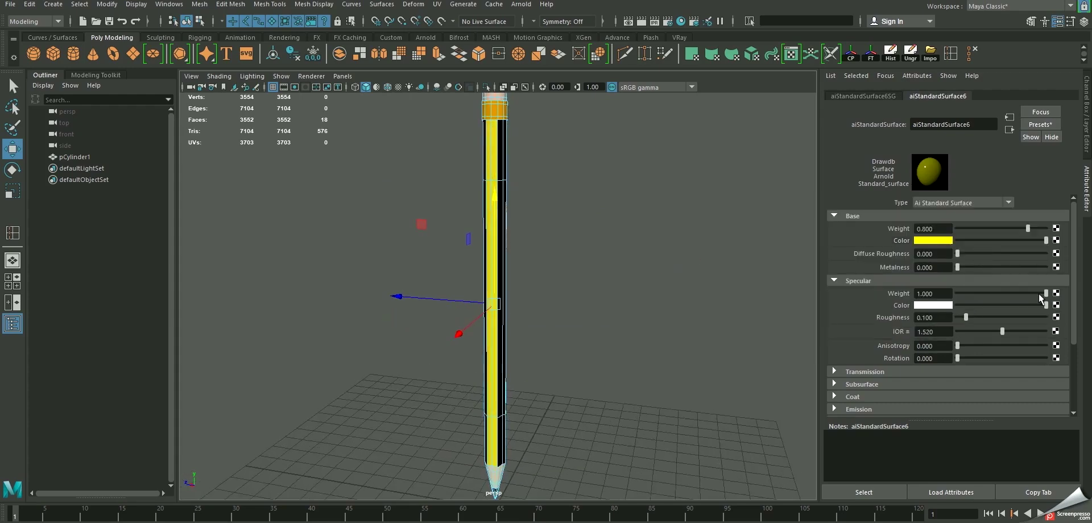
{"action": "left_click_drag", "start_coordinate": [1042, 293], "coordinate": [987, 291]}
{"action": "left_click_drag", "start_coordinate": [981, 289], "coordinate": [984, 288]}
{"action": "left_click_drag", "start_coordinate": [573, 222], "coordinate": [573, 178], "text": "alt"}
{"action": "left_click", "coordinate": [549, 251]}
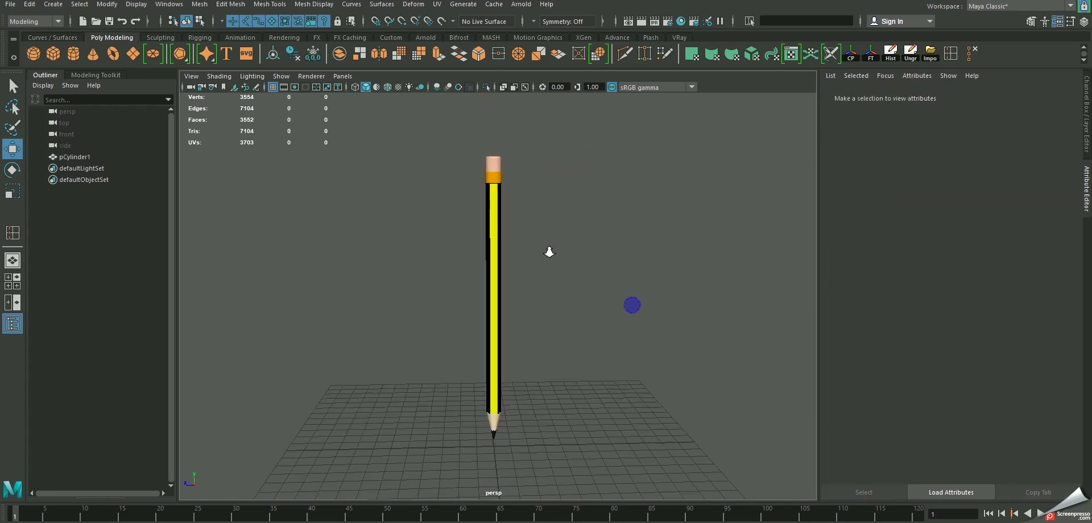
{"action": "mouse_move", "coordinate": [549, 252]}
{"action": "left_mouse_down", "text": "alt"}
{"action": "mouse_move", "coordinate": [446, 242]}
{"action": "mouse_move", "coordinate": [592, 249]}
{"action": "mouse_move", "coordinate": [345, 257]}
{"action": "left_mouse_up", "text": "alt"}
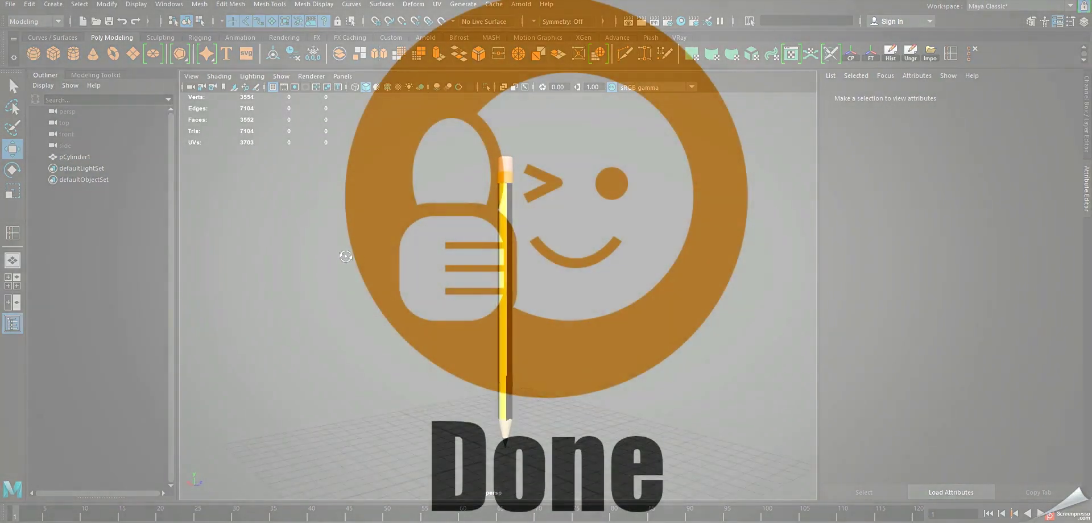